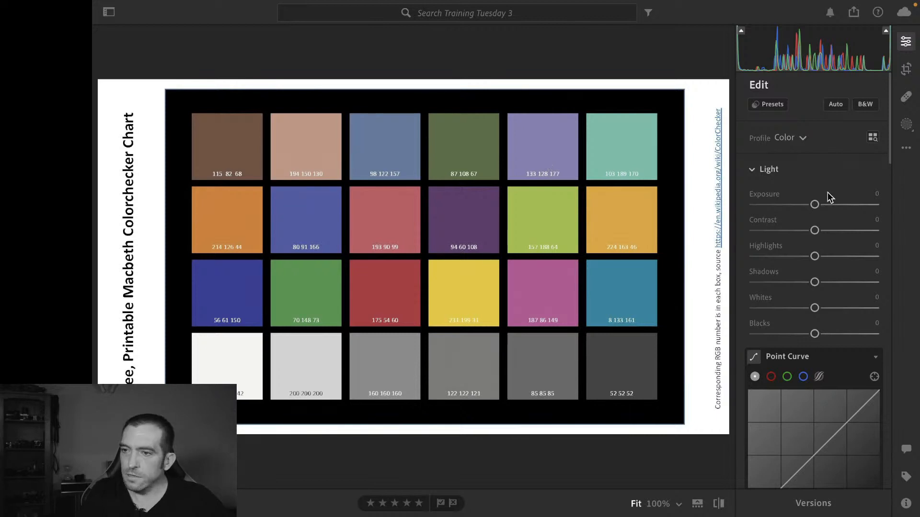
# Convert the ColorChecker photo to black and white
pyautogui.scroll(-2, 829, 195)
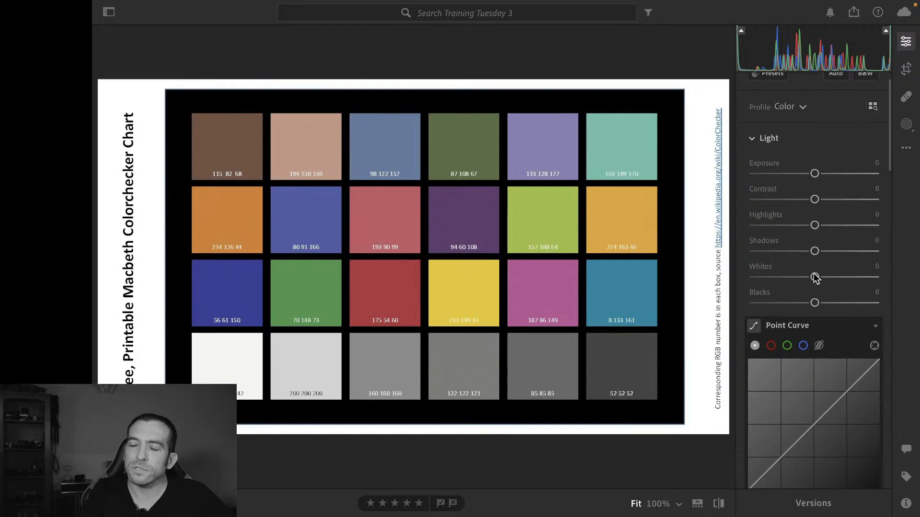
pyautogui.scroll(-6, 815, 278)
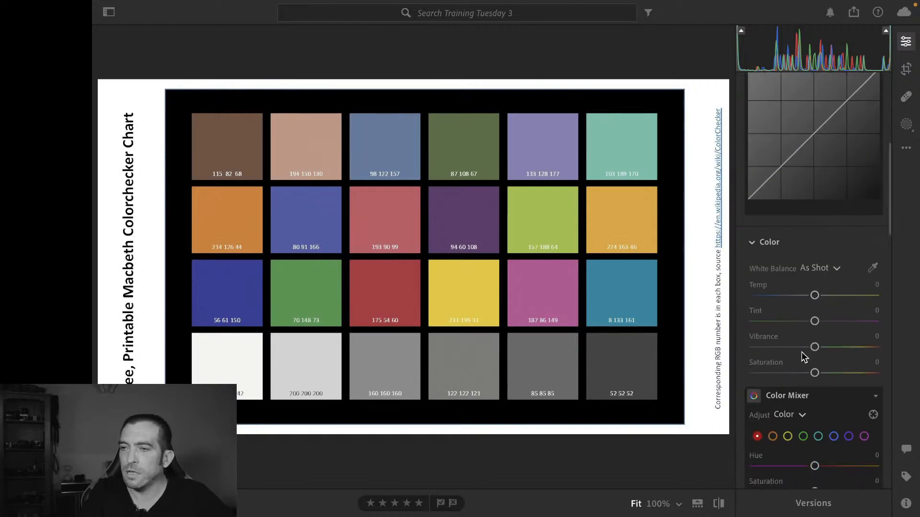
pyautogui.scroll(1, 801, 351)
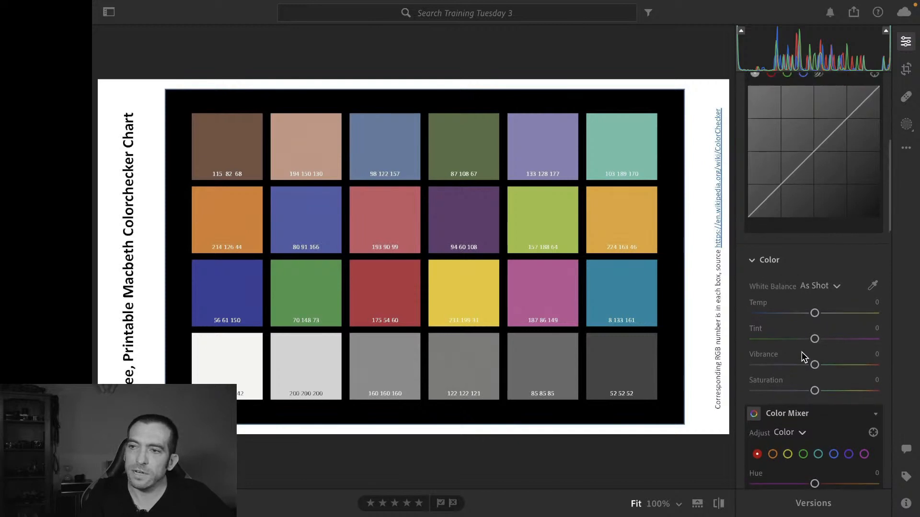
pyautogui.scroll(6, 801, 352)
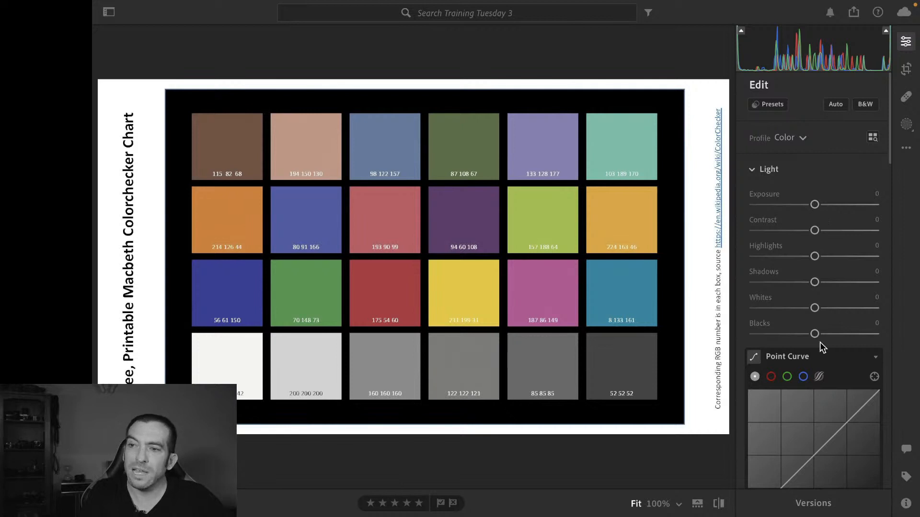
pyautogui.click(865, 104)
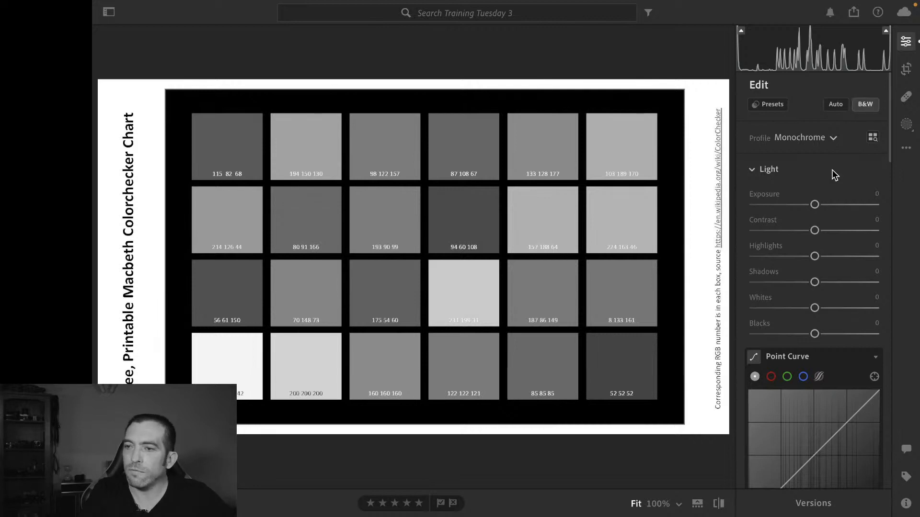
# Review the B&W Mixer section and switch the photo back to color
pyautogui.scroll(-1, 832, 169)
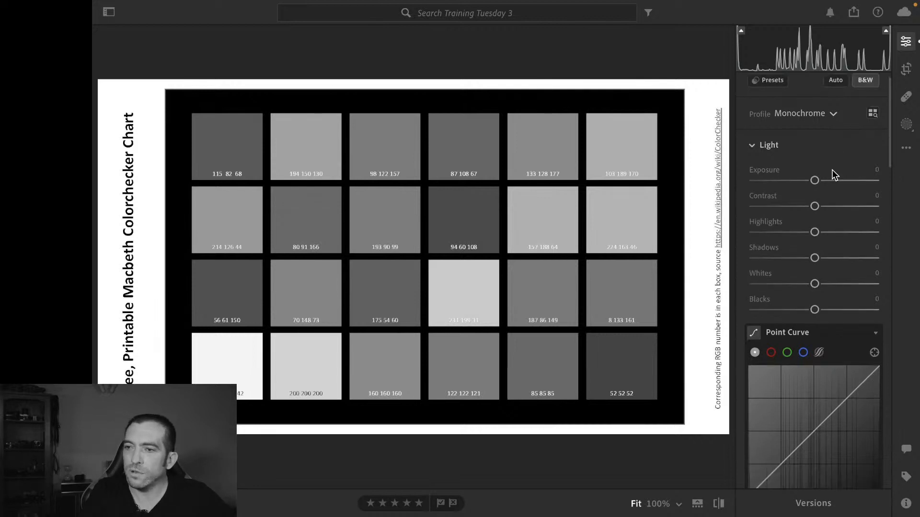
pyautogui.click(767, 141)
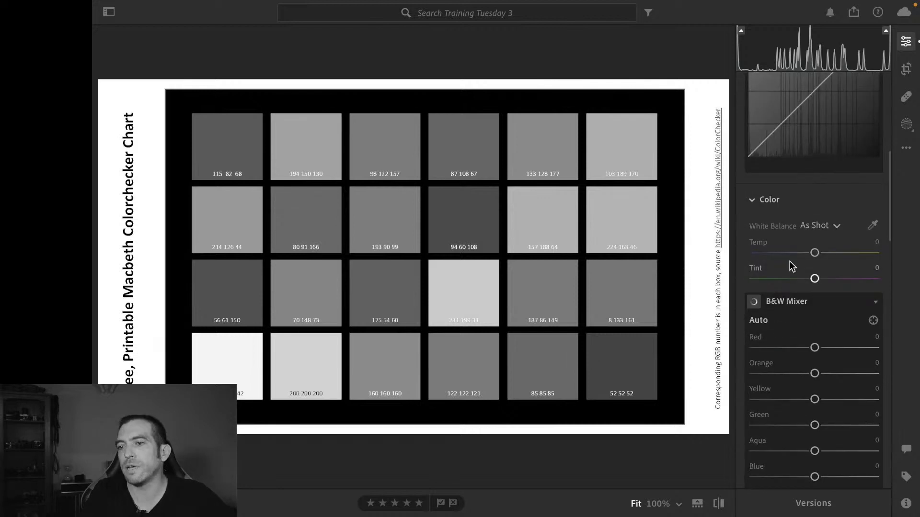
pyautogui.scroll(1, 804, 230)
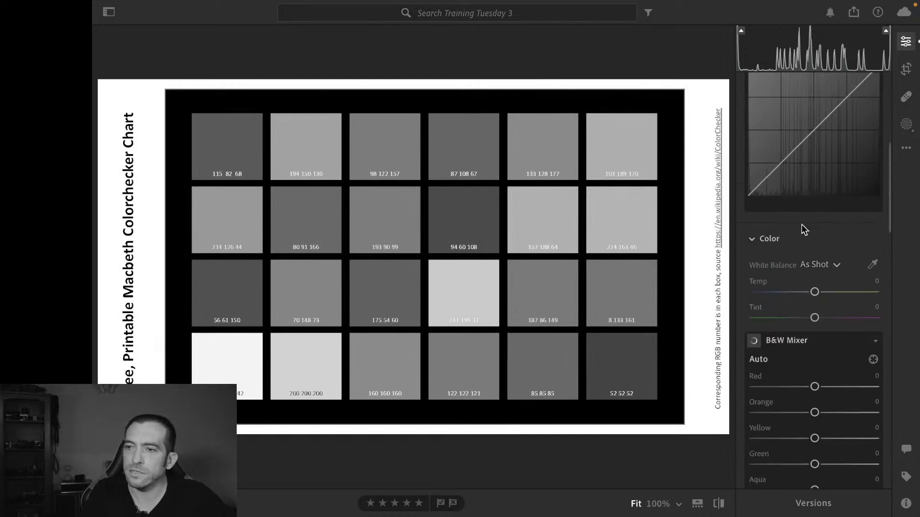
pyautogui.scroll(5, 804, 231)
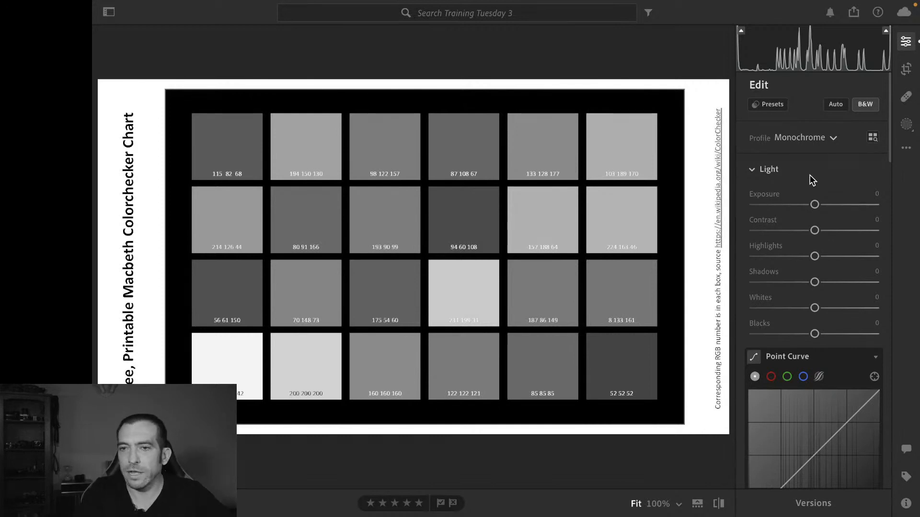
pyautogui.click(865, 105)
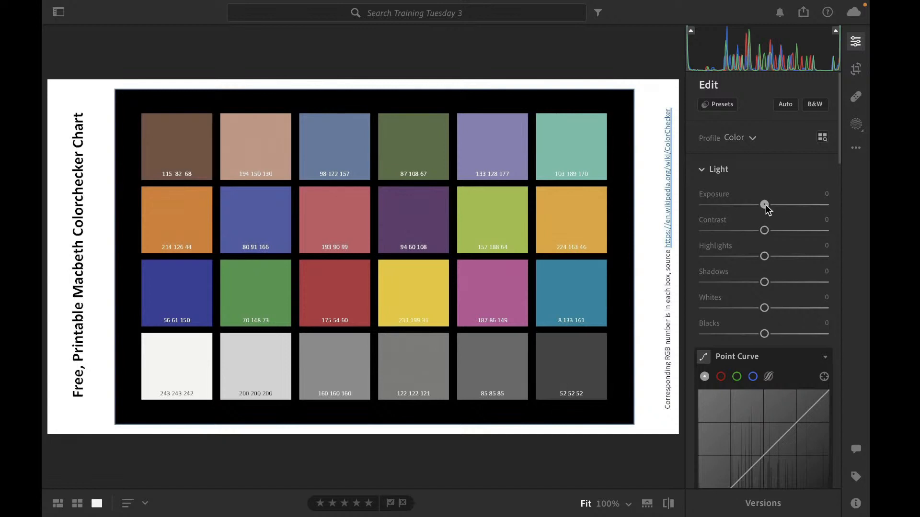
# Sweep Exposure between -5.00 and +5.00 and reset it to 0
pyautogui.moveTo(764, 204); pyautogui.dragTo(815, 208)
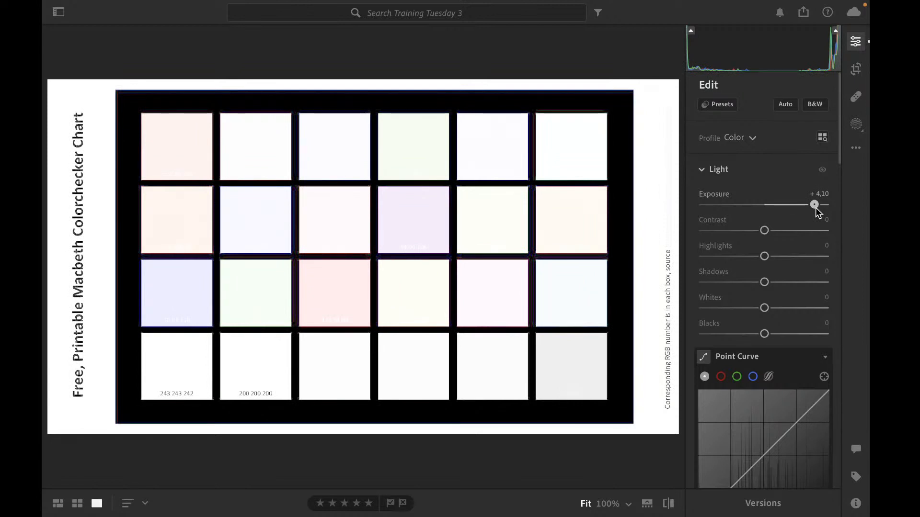
pyautogui.moveTo(815, 208); pyautogui.dragTo(692, 211)
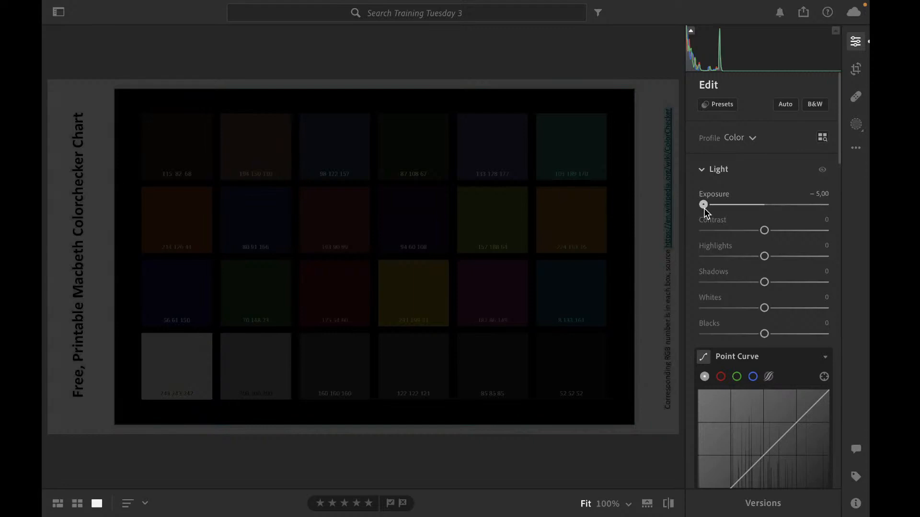
pyautogui.moveTo(704, 208); pyautogui.dragTo(832, 212)
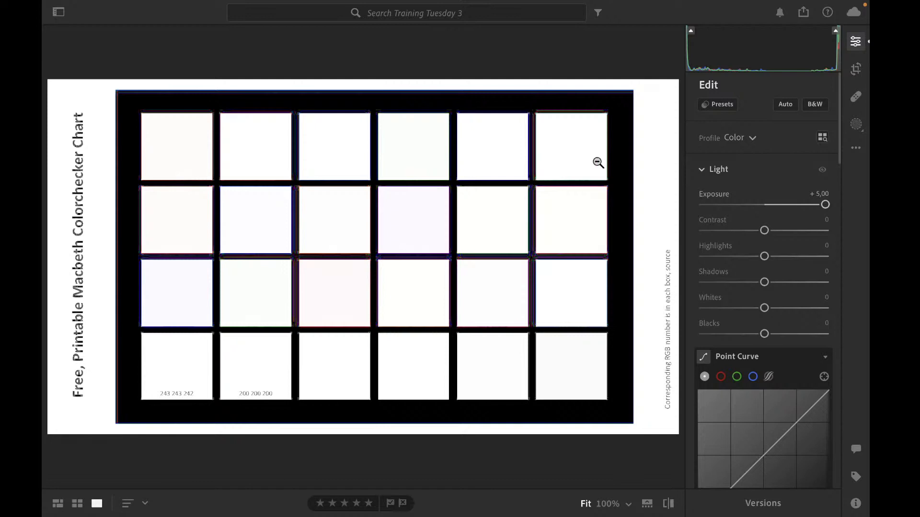
pyautogui.doubleClick(825, 205)
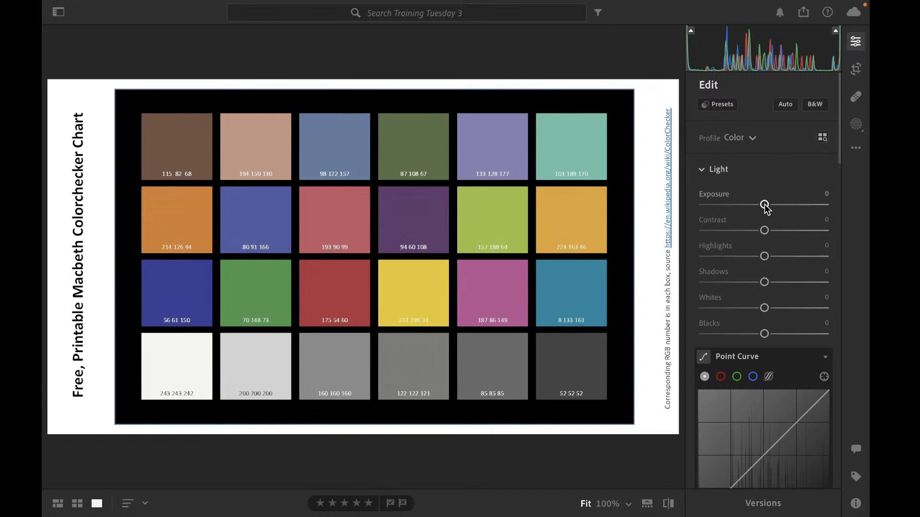
# Nudge Exposure in small increments up to +1.00 and down to -0.90, and reset it to 0
pyautogui.moveTo(765, 206); pyautogui.dragTo(768, 207)
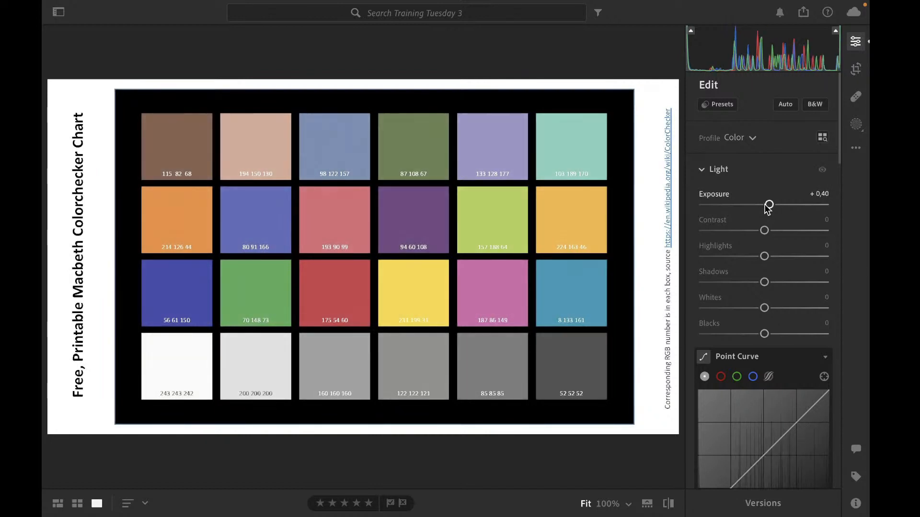
pyautogui.press('Up')
pyautogui.press('Up')
pyautogui.press('Up')
pyautogui.press('Up')
pyautogui.press('Up')
pyautogui.press('Up')
pyautogui.press('Up')
pyautogui.press('Up')
pyautogui.press('Down')
pyautogui.press('Down')
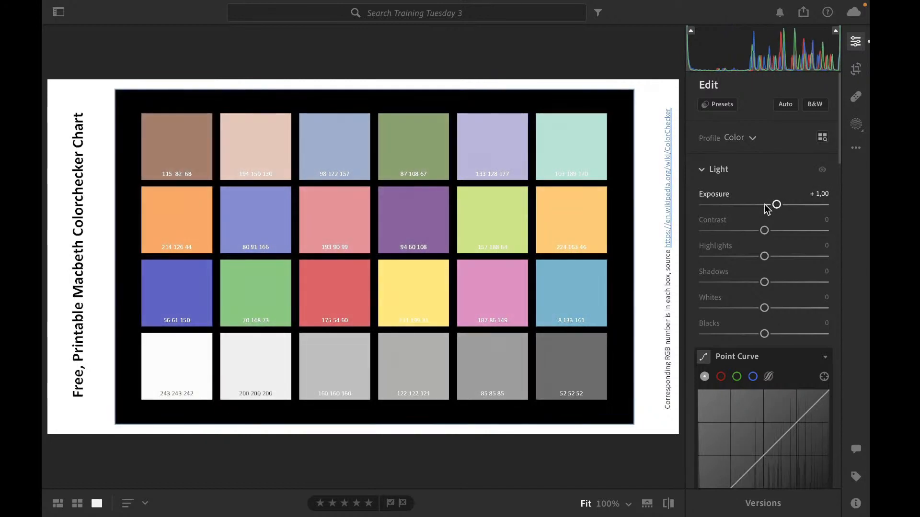
pyautogui.press('Down')
pyautogui.press('Down')
pyautogui.press('Down')
pyautogui.press('Down')
pyautogui.press('Down')
pyautogui.press('Down')
pyautogui.press('Down')
pyautogui.press('Down')
pyautogui.press('Down')
pyautogui.press('Down')
pyautogui.press('Down')
pyautogui.press('Down')
pyautogui.press('Down')
pyautogui.press('Down')
pyautogui.press('Down')
pyautogui.press('Down')
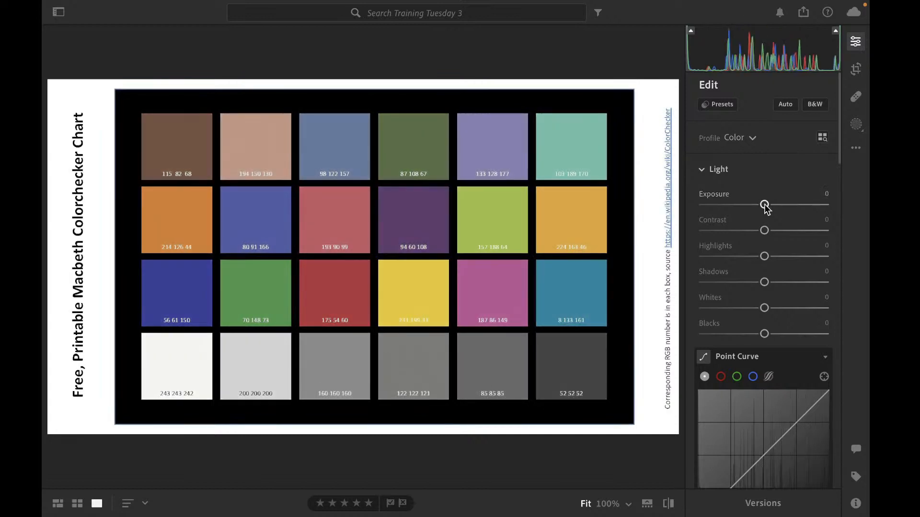
pyautogui.press('Down')
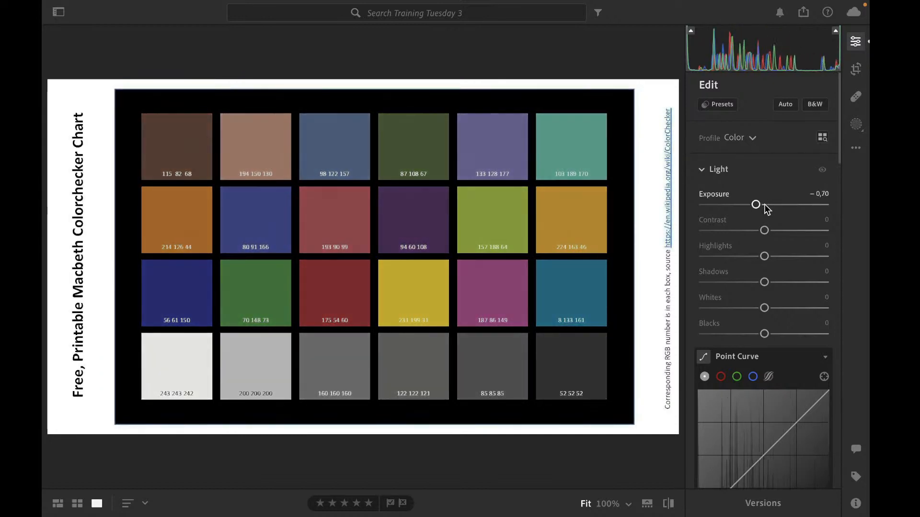
pyautogui.press('Down')
pyautogui.press('Down')
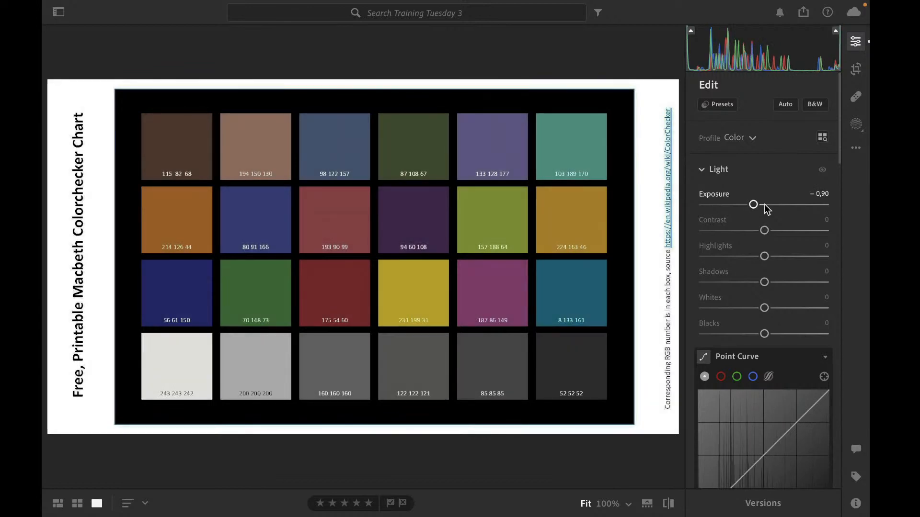
pyautogui.doubleClick(754, 205)
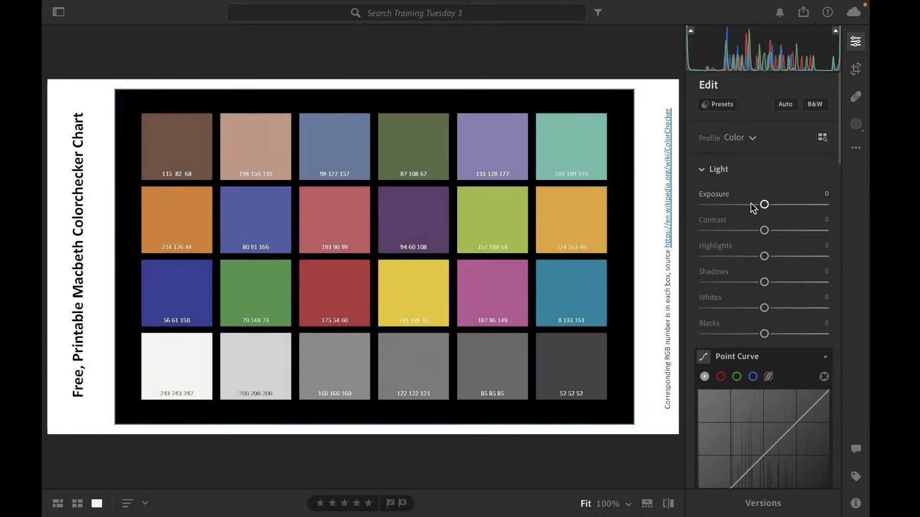
# Jump Exposure to several points along its track, including +2.21 and -2.46, and reset it to 0
pyautogui.click(791, 205)
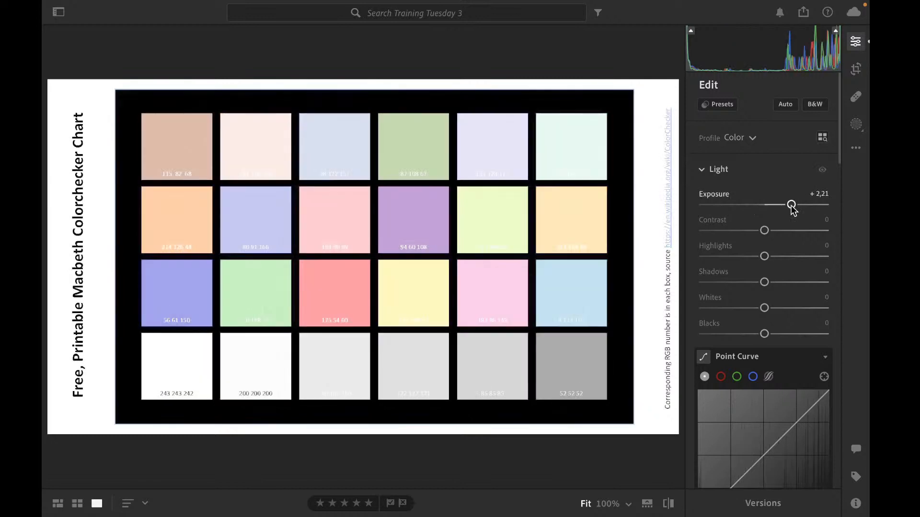
pyautogui.click(735, 204)
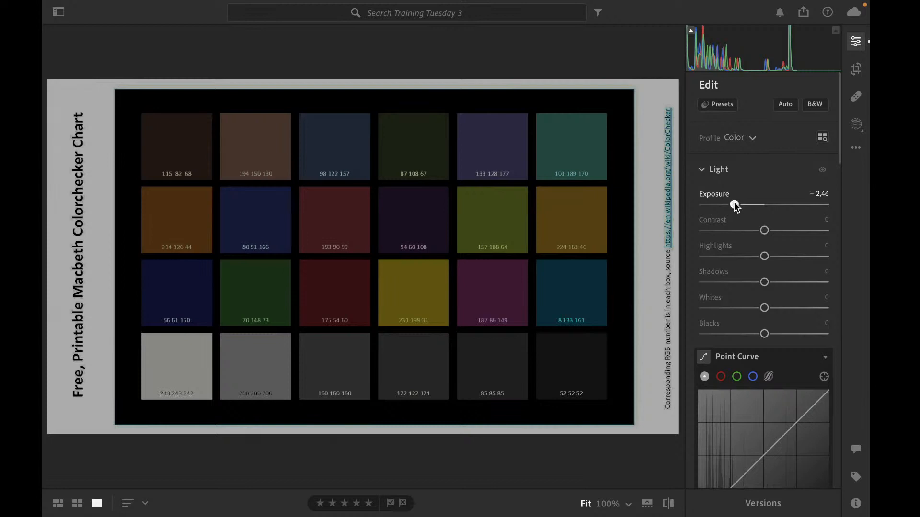
pyautogui.moveTo(734, 204); pyautogui.dragTo(752, 217)
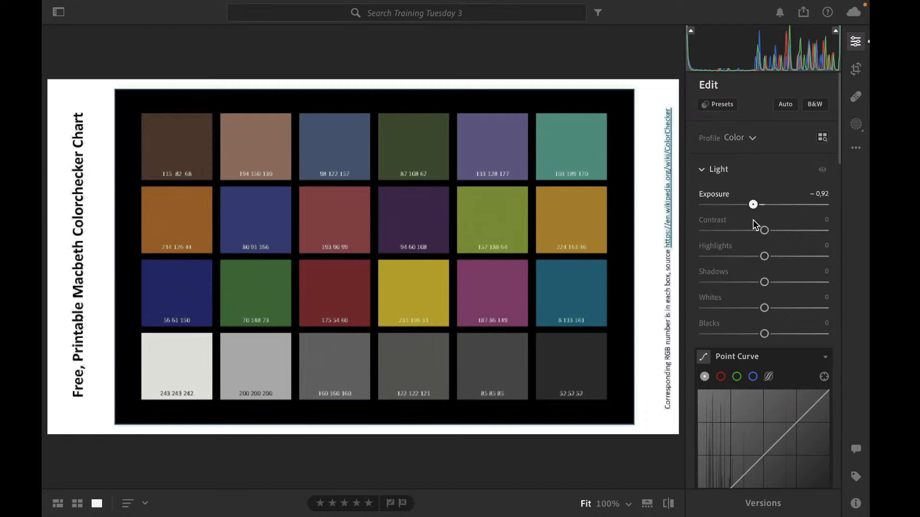
pyautogui.moveTo(753, 221); pyautogui.dragTo(781, 219)
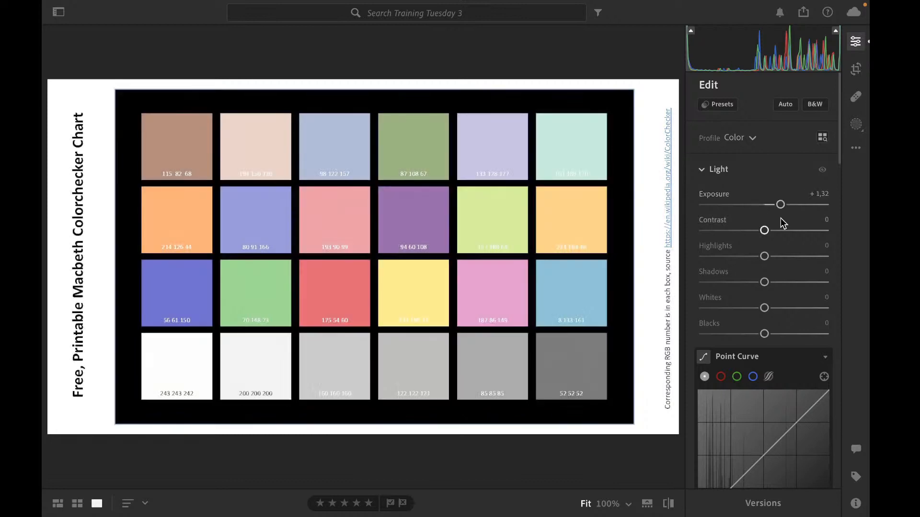
pyautogui.click(734, 205)
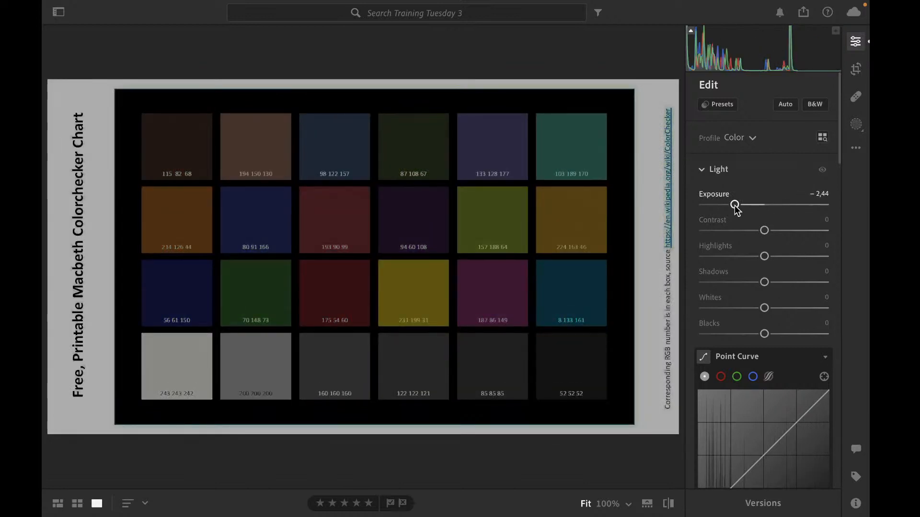
pyautogui.doubleClick(735, 204)
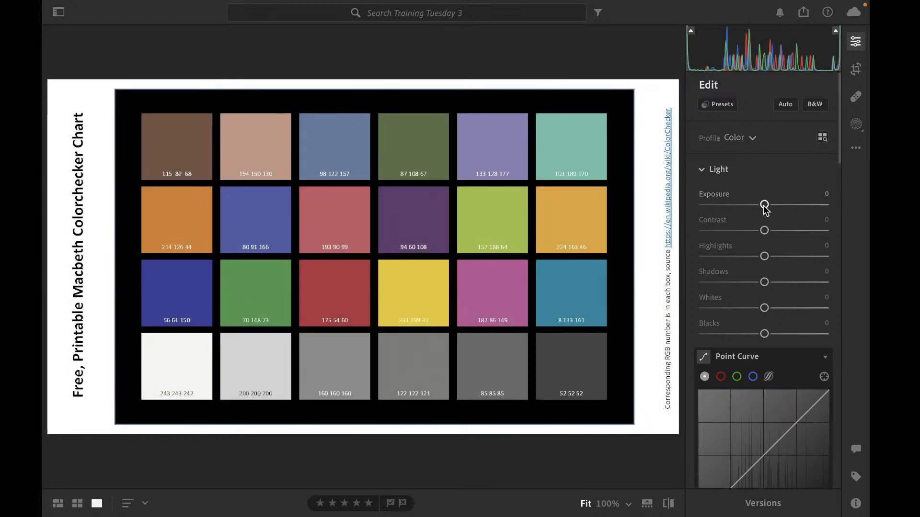
pyautogui.moveTo(764, 205); pyautogui.dragTo(769, 205)
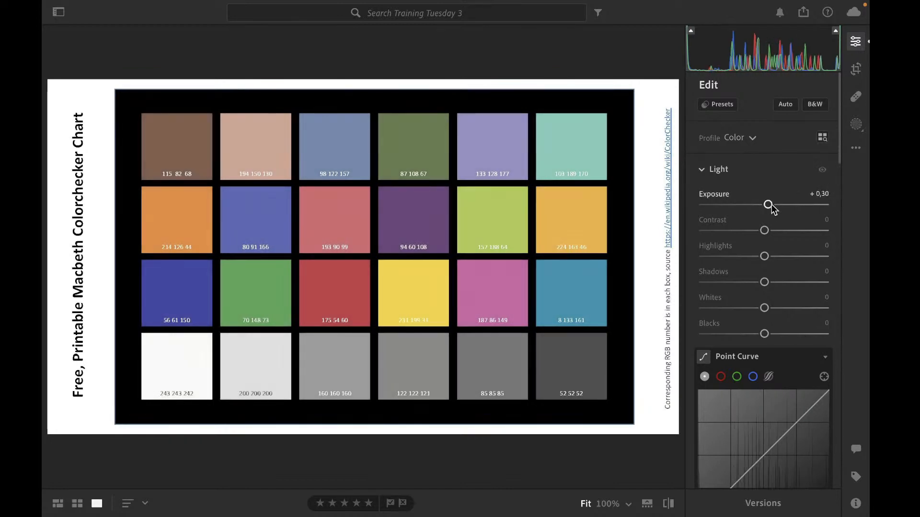
pyautogui.doubleClick(771, 206)
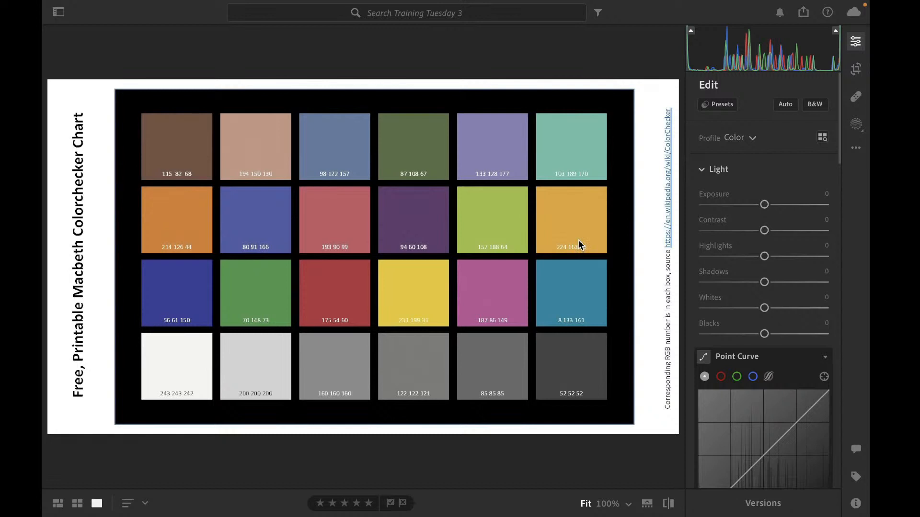
# Raise Exposure to about +1.98 and reset it to 0
pyautogui.scroll(-2, 754, 179)
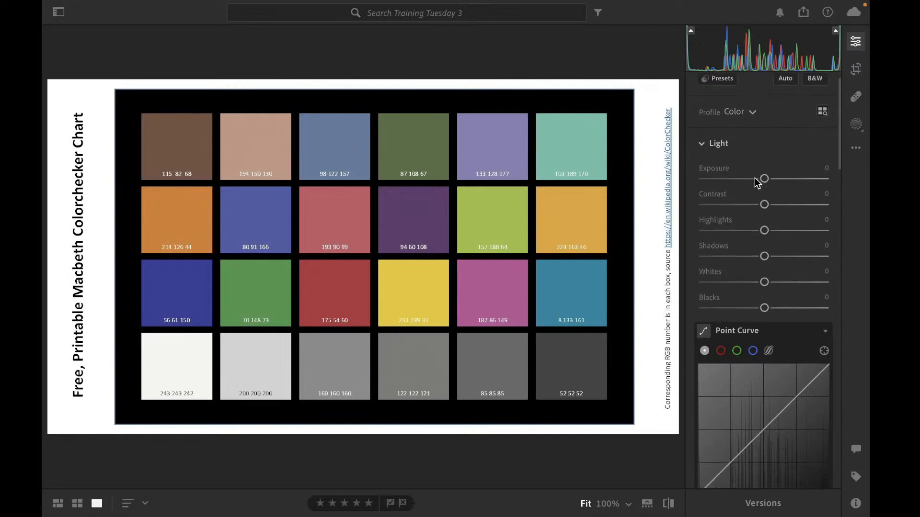
pyautogui.scroll(-2, 755, 177)
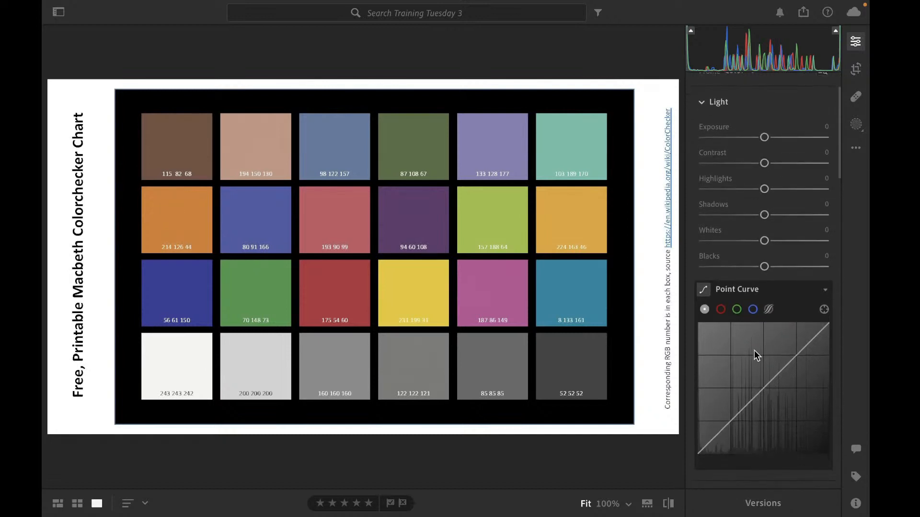
pyautogui.scroll(1, 754, 350)
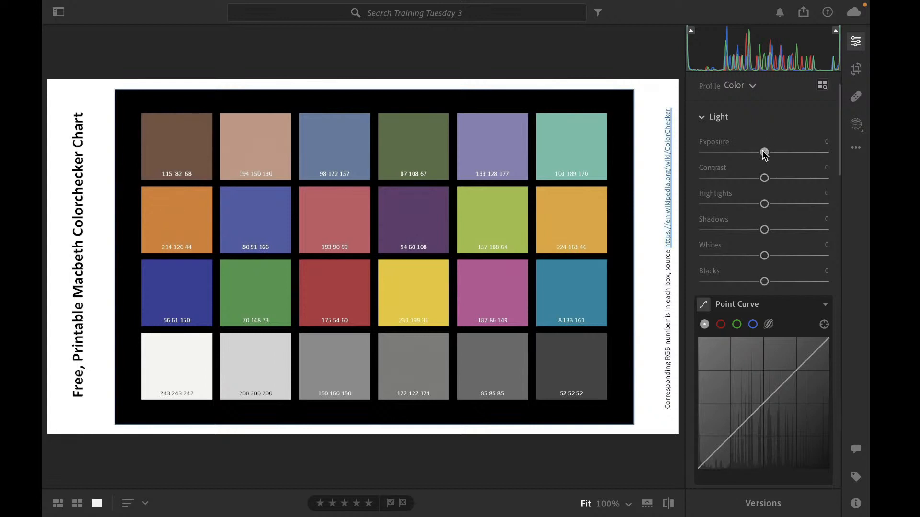
pyautogui.moveTo(763, 153); pyautogui.dragTo(788, 152)
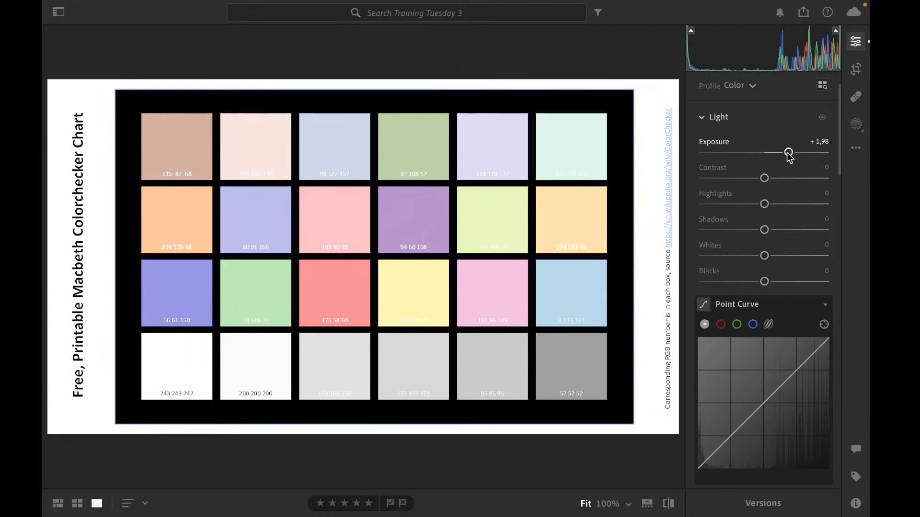
pyautogui.doubleClick(788, 153)
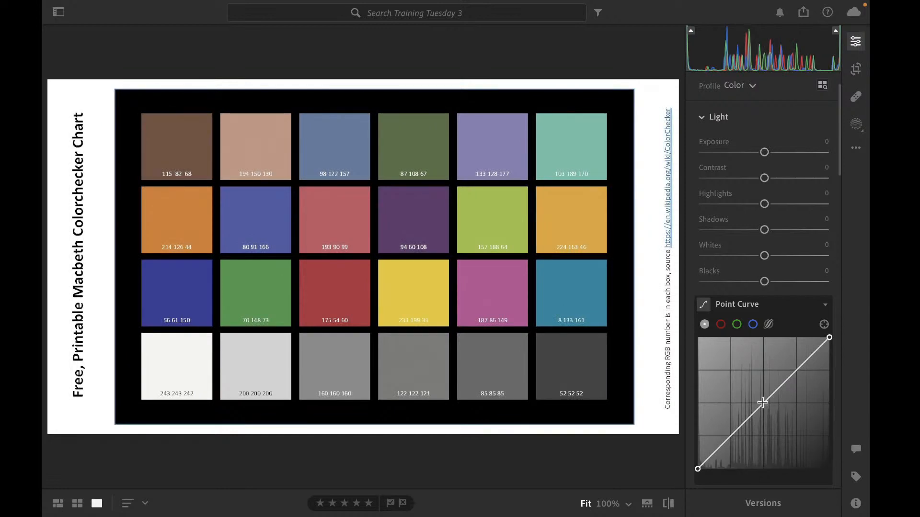
# Add a midpoint to the Point Curve and raise it slightly to brighten the midtones
pyautogui.click(762, 402)
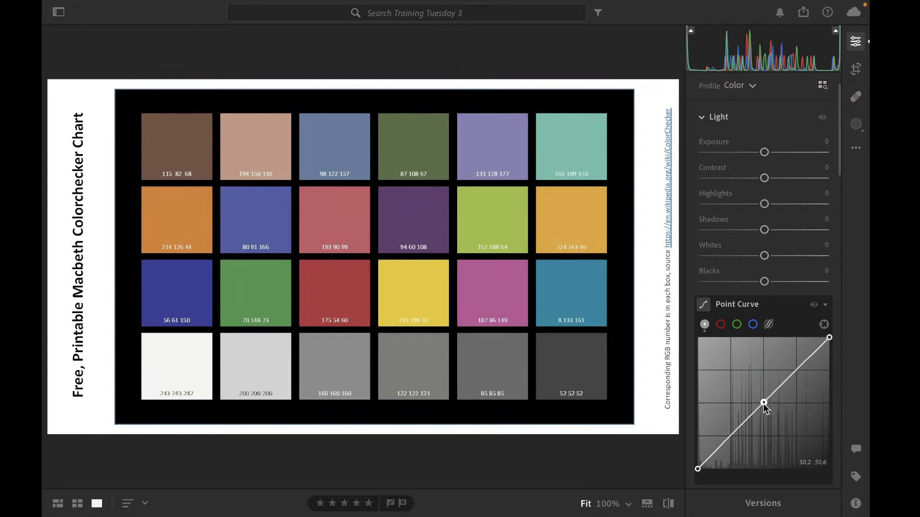
pyautogui.moveTo(763, 403); pyautogui.dragTo(761, 398)
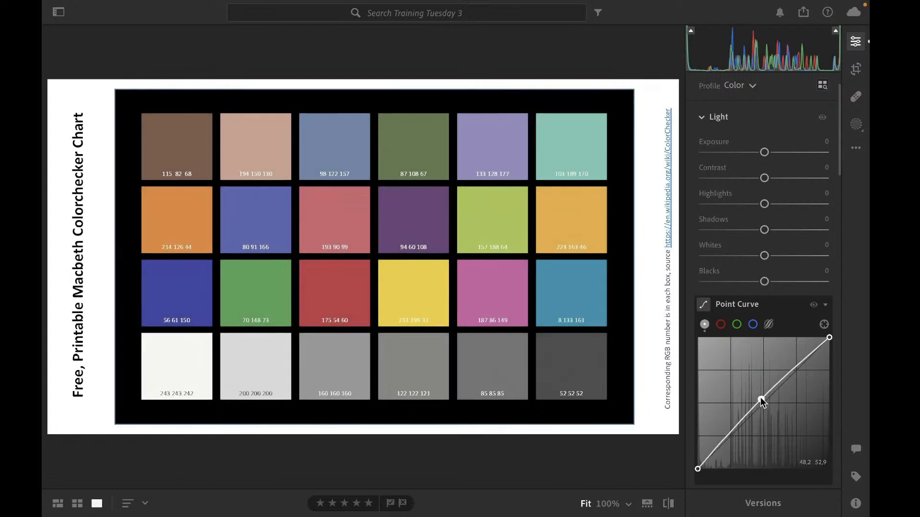
# Lower the Point Curve midpoint slightly and remove it to restore a straight curve
pyautogui.moveTo(761, 397)
pyautogui.mouseDown()
pyautogui.moveTo(749, 392)
pyautogui.moveTo(776, 423)
pyautogui.moveTo(761, 404)
pyautogui.mouseUp()
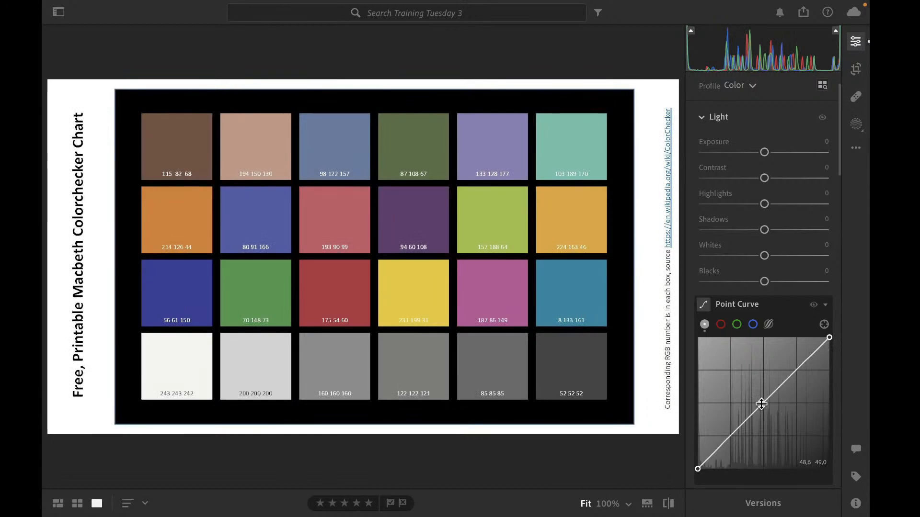
pyautogui.doubleClick(761, 404)
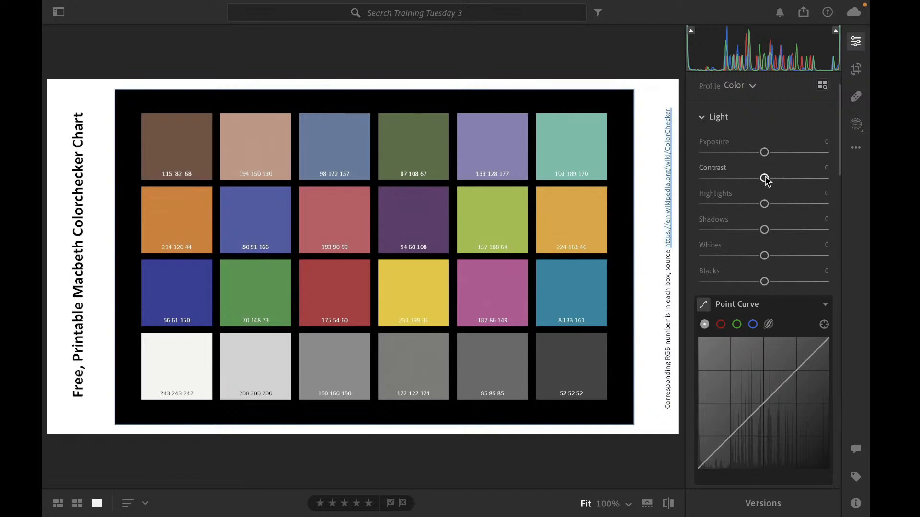
# Swing Contrast up to +45 and +100, down to -22 and -100, and reset it to 0
pyautogui.moveTo(765, 178); pyautogui.dragTo(791, 178)
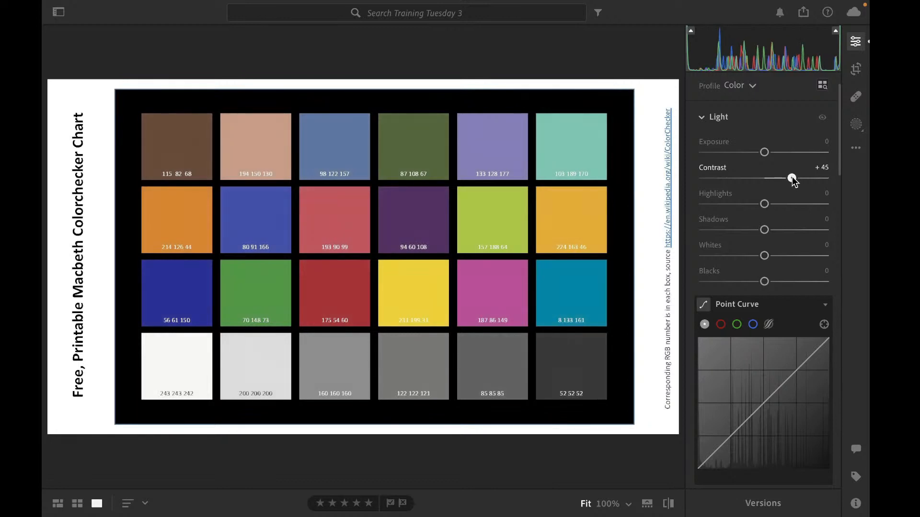
pyautogui.moveTo(792, 179); pyautogui.dragTo(826, 181)
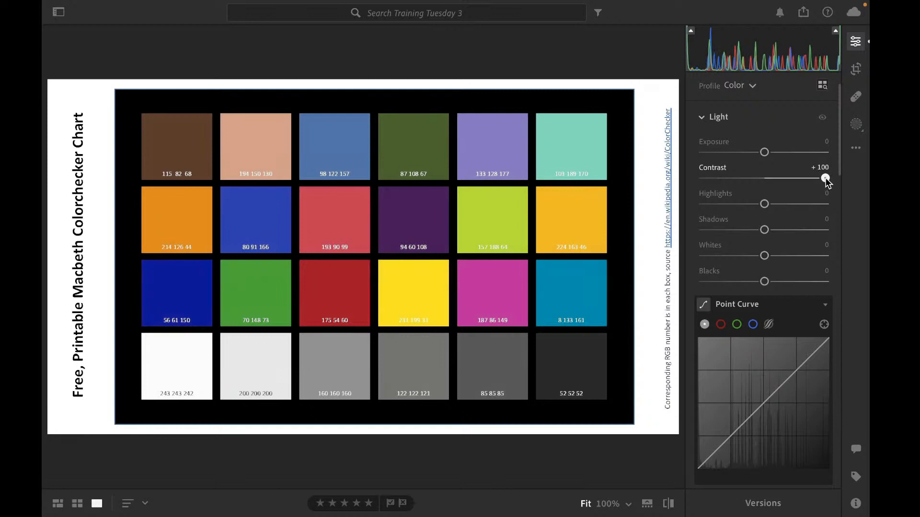
pyautogui.moveTo(825, 178); pyautogui.dragTo(826, 177)
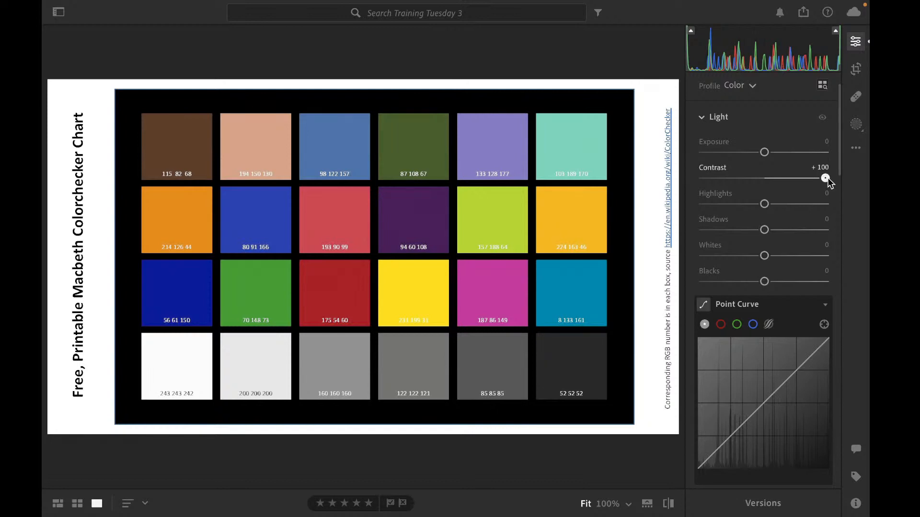
pyautogui.moveTo(825, 178); pyautogui.dragTo(765, 178)
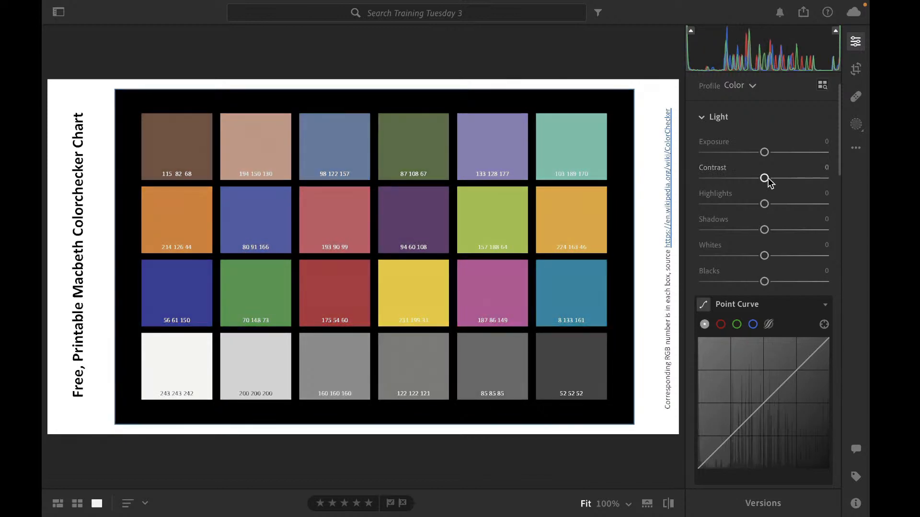
pyautogui.moveTo(768, 177)
pyautogui.mouseDown()
pyautogui.moveTo(806, 187)
pyautogui.moveTo(705, 179)
pyautogui.moveTo(764, 178)
pyautogui.moveTo(754, 184)
pyautogui.mouseUp()
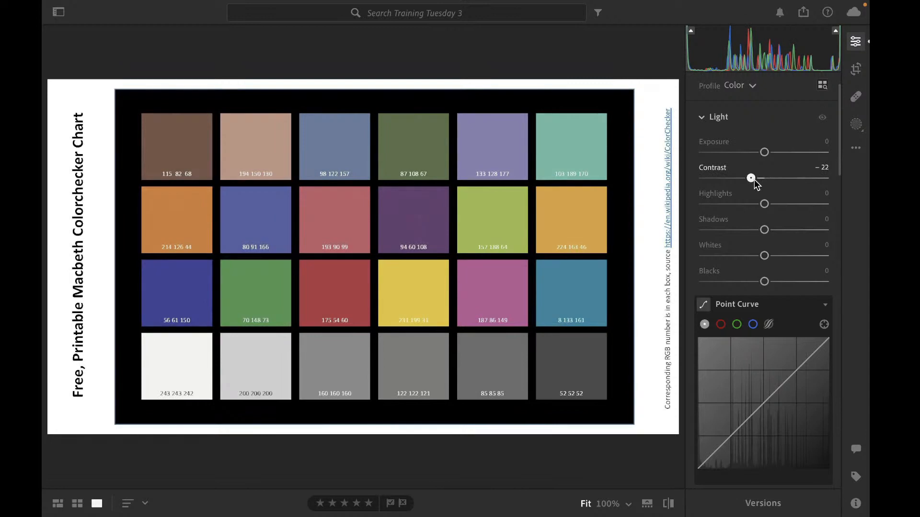
pyautogui.moveTo(754, 185); pyautogui.dragTo(706, 177)
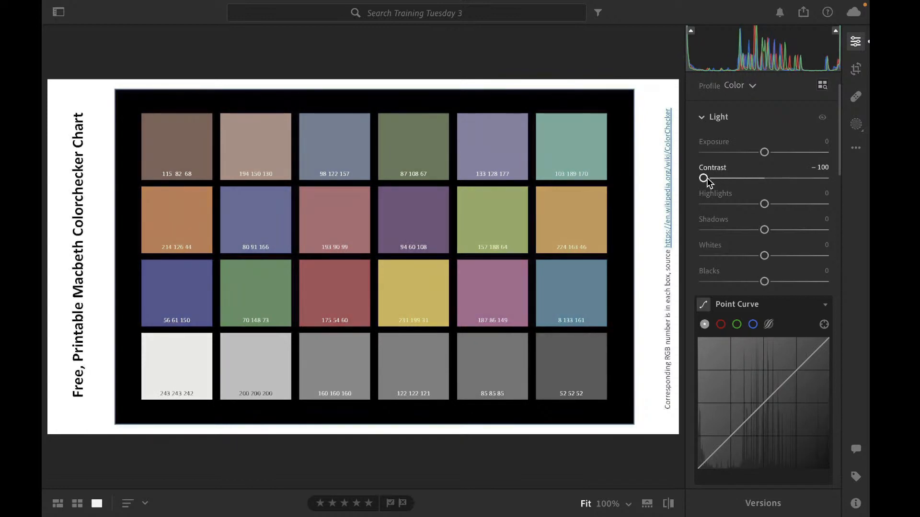
pyautogui.doubleClick(703, 178)
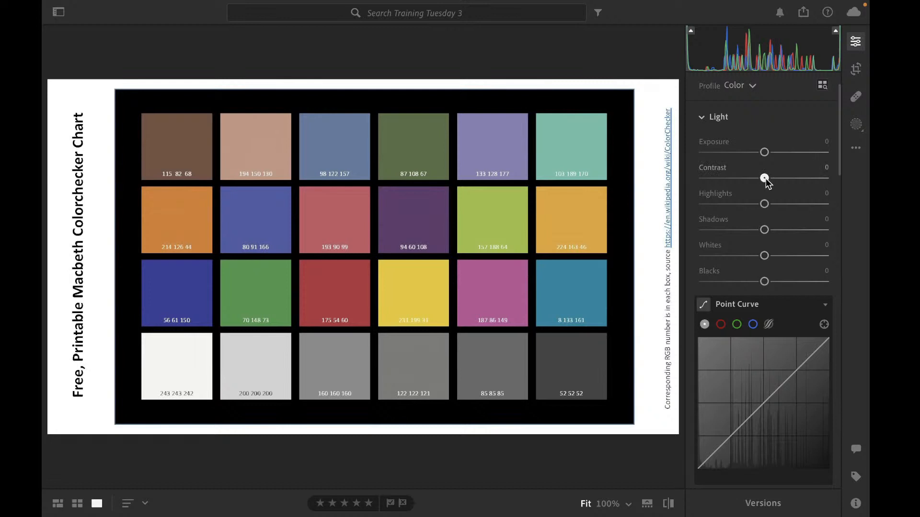
# Raise Contrast to +40 and +100, drop it to -100, and reset it to 0
pyautogui.moveTo(766, 180); pyautogui.dragTo(790, 181)
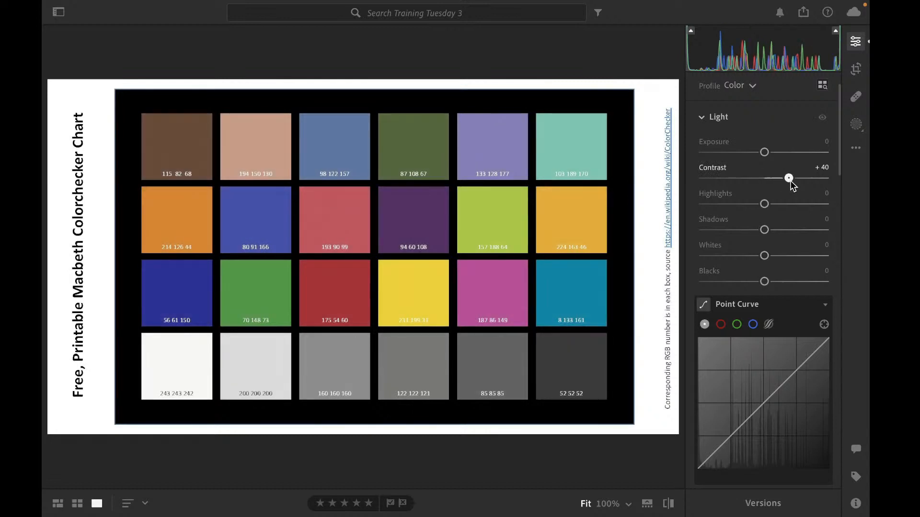
pyautogui.moveTo(791, 184); pyautogui.dragTo(830, 191)
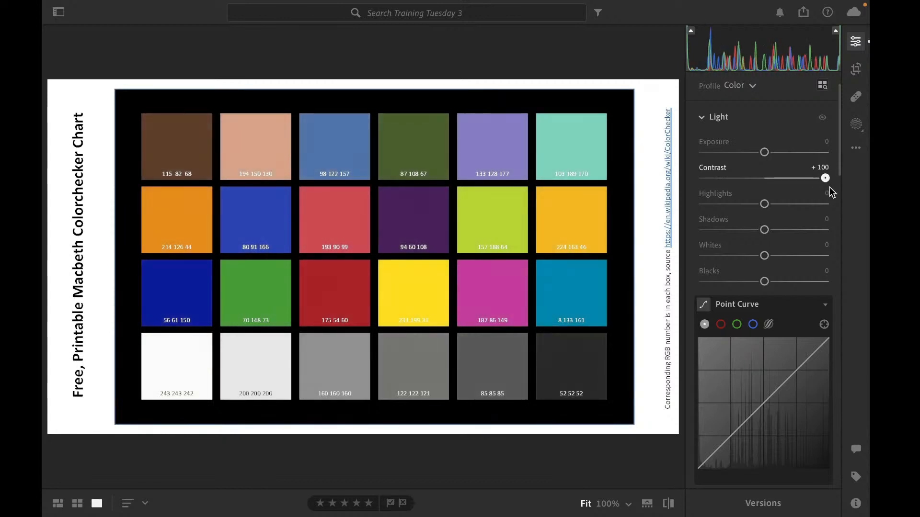
pyautogui.moveTo(832, 191); pyautogui.dragTo(734, 191)
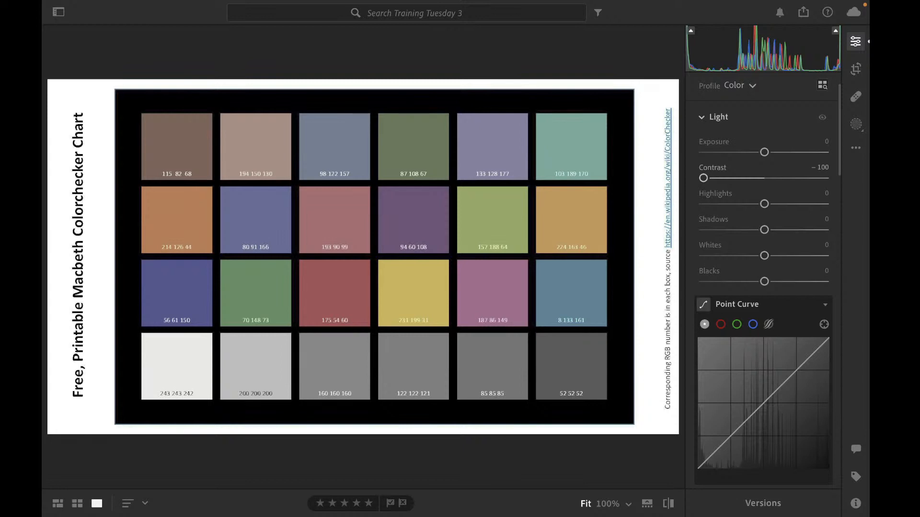
pyautogui.doubleClick(703, 179)
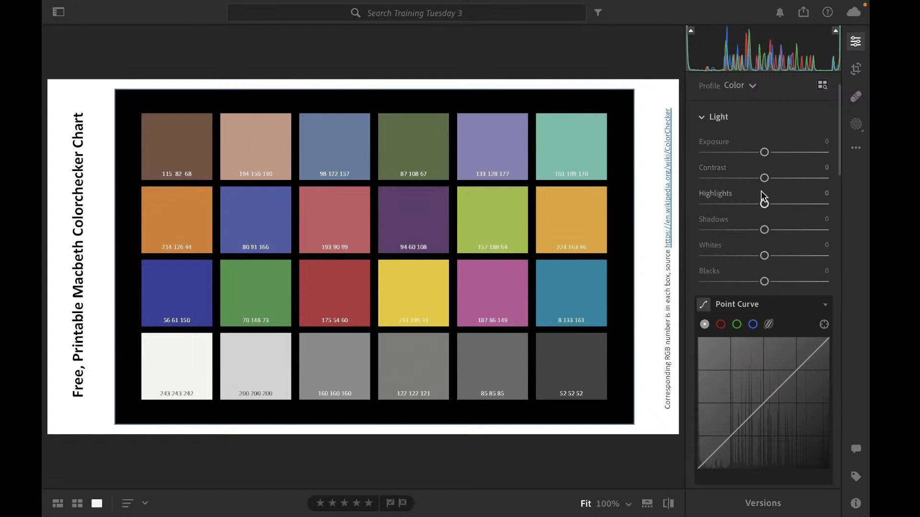
# Move Highlights through +30, -64, +41, +20 and +100, and reset it to 0
pyautogui.scroll(-1, 735, 201)
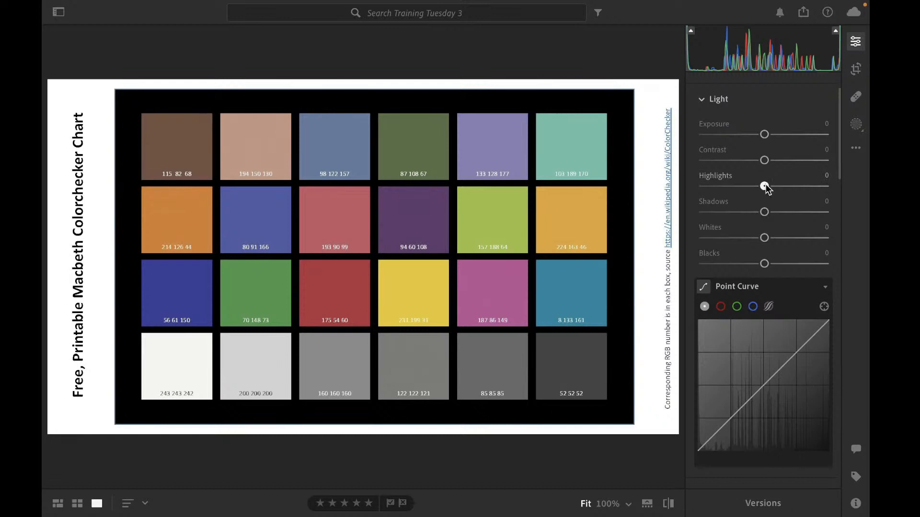
pyautogui.moveTo(765, 186)
pyautogui.mouseDown()
pyautogui.moveTo(823, 187)
pyautogui.moveTo(782, 187)
pyautogui.mouseUp()
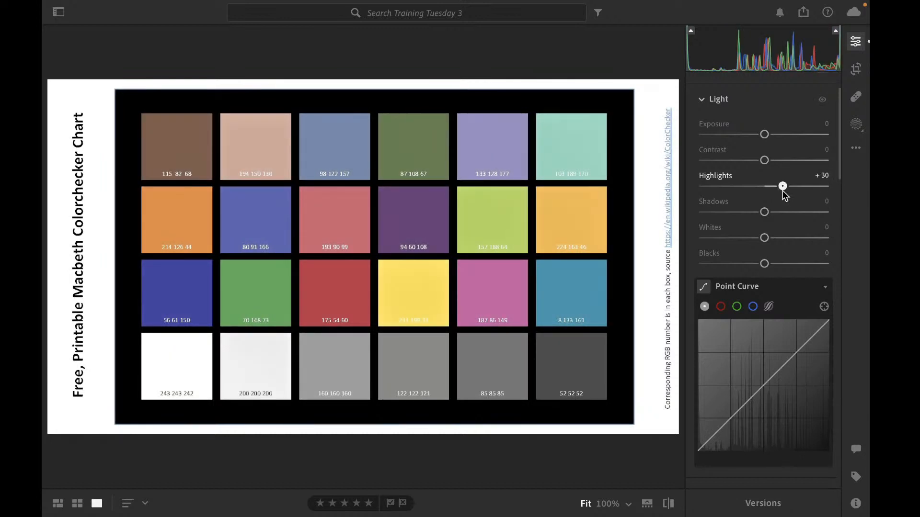
pyautogui.moveTo(782, 187); pyautogui.dragTo(729, 188)
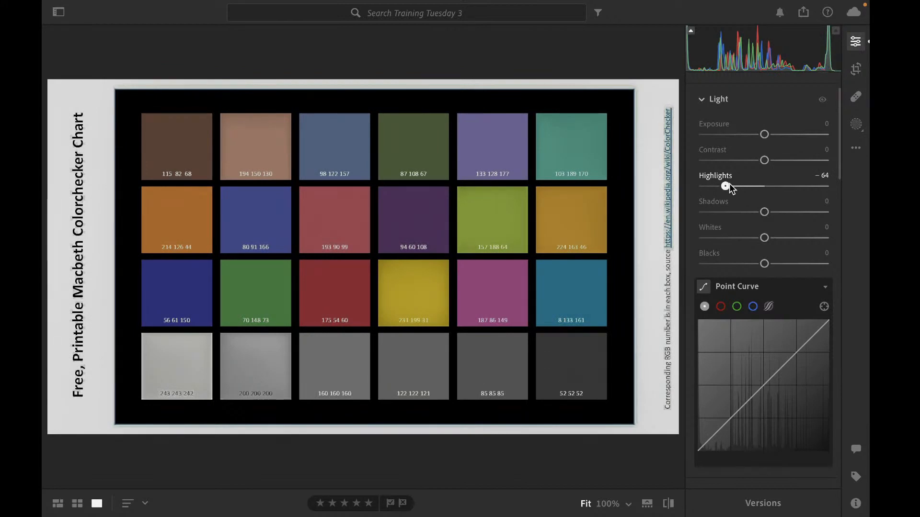
pyautogui.moveTo(727, 186); pyautogui.dragTo(788, 188)
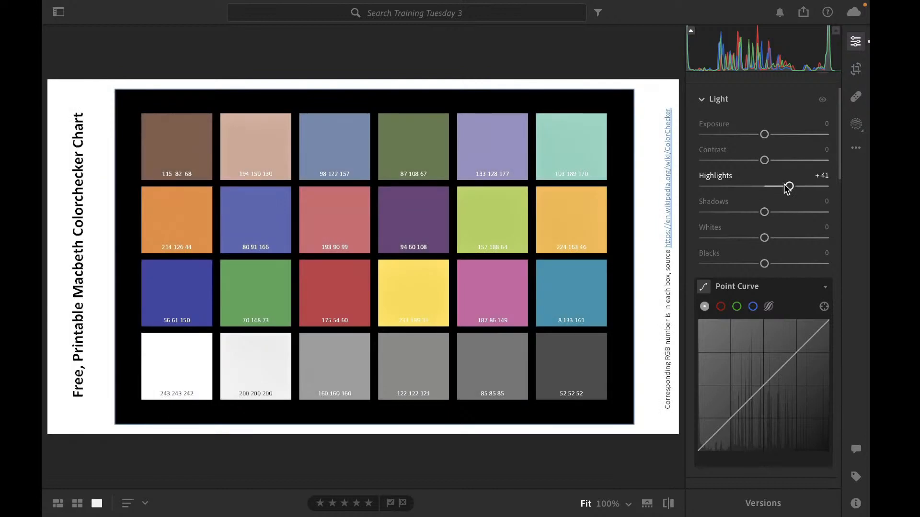
pyautogui.moveTo(788, 188)
pyautogui.mouseDown()
pyautogui.moveTo(750, 188)
pyautogui.moveTo(773, 194)
pyautogui.mouseUp()
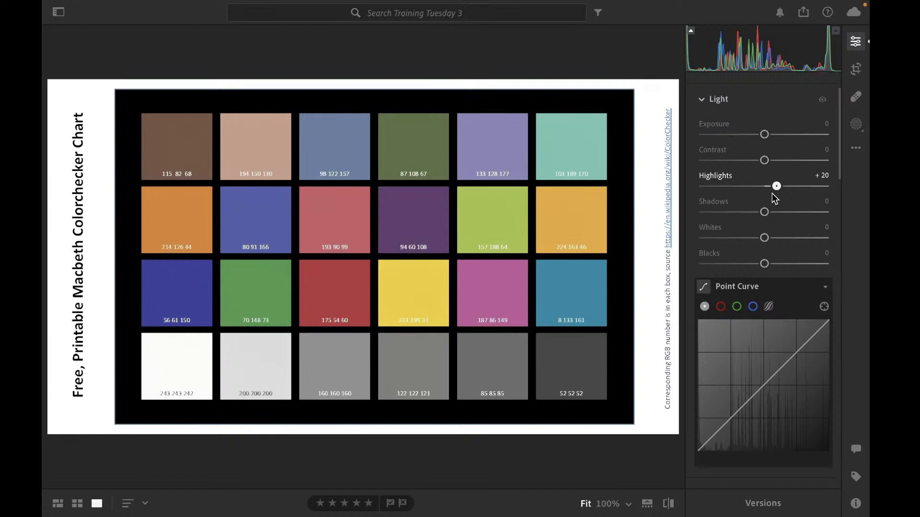
pyautogui.moveTo(772, 194); pyautogui.dragTo(848, 194)
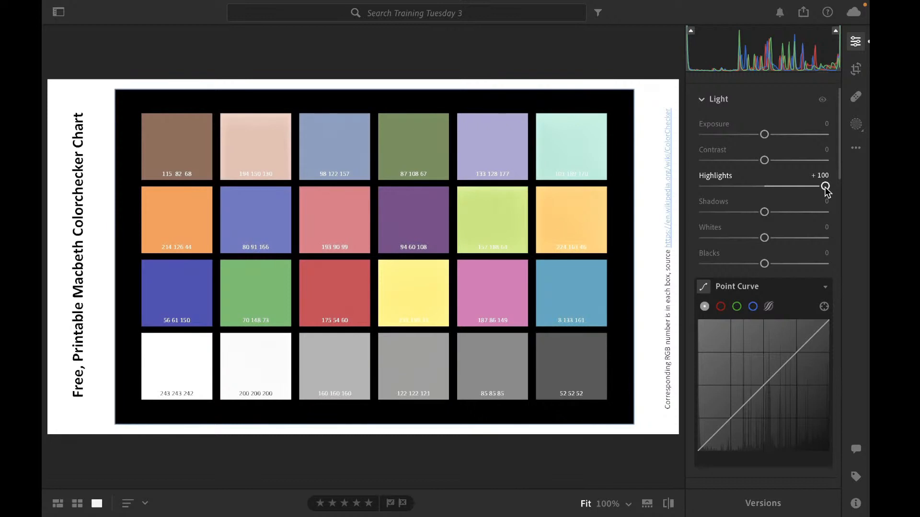
pyautogui.moveTo(824, 187); pyautogui.dragTo(762, 205)
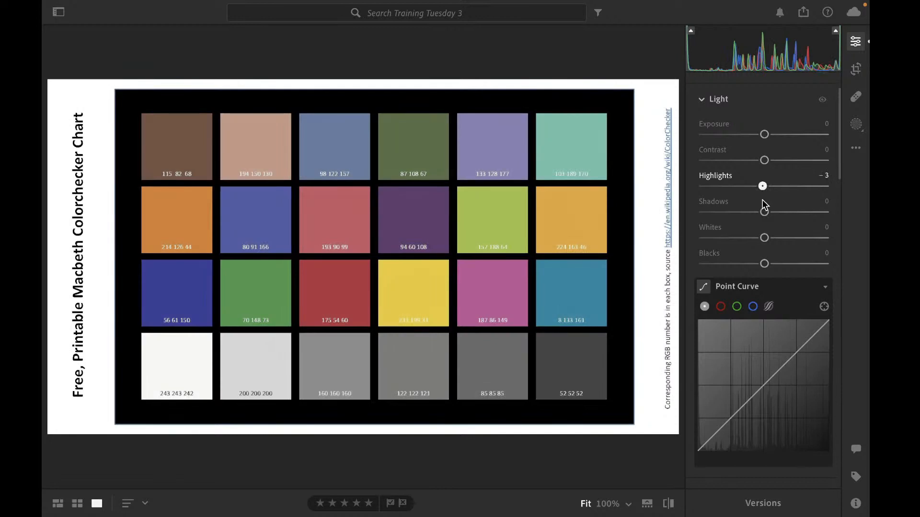
pyautogui.doubleClick(762, 187)
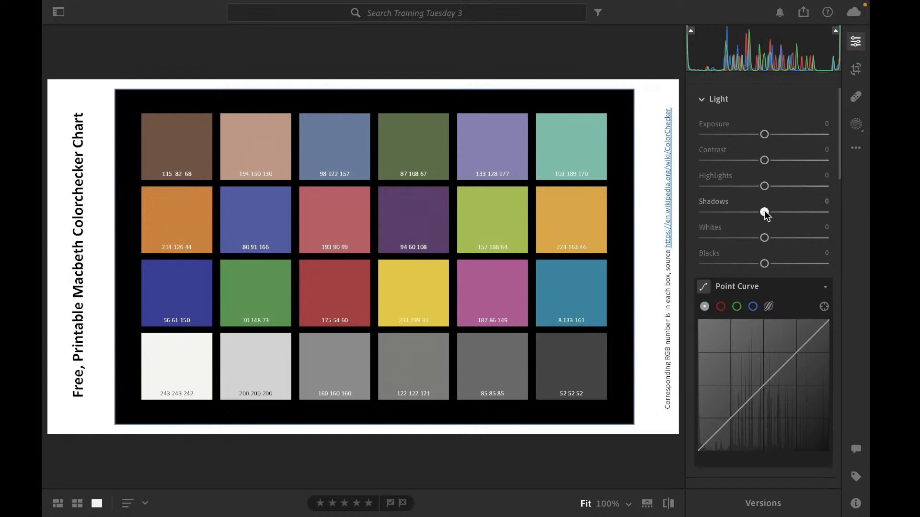
# Drop Shadows to -57 and -100, raise it to +100, and reset it to 0
pyautogui.moveTo(765, 214); pyautogui.dragTo(731, 214)
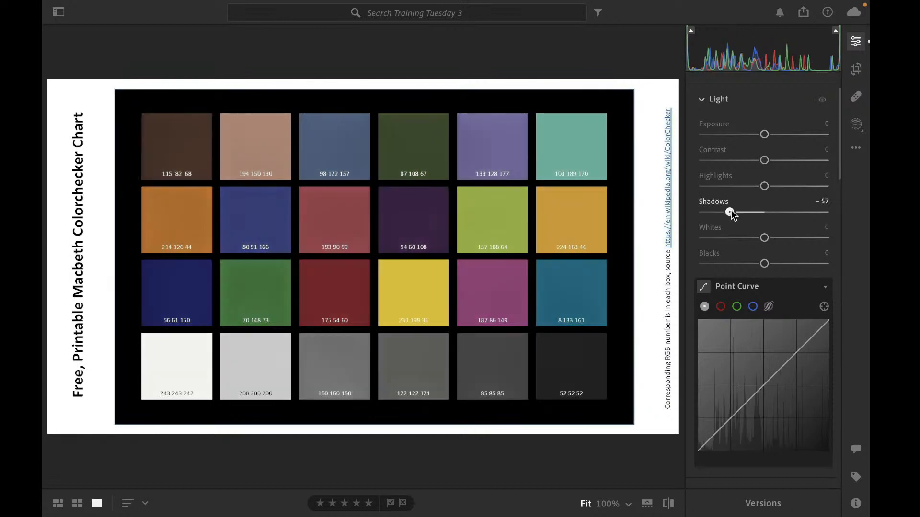
pyautogui.moveTo(731, 214); pyautogui.dragTo(703, 214)
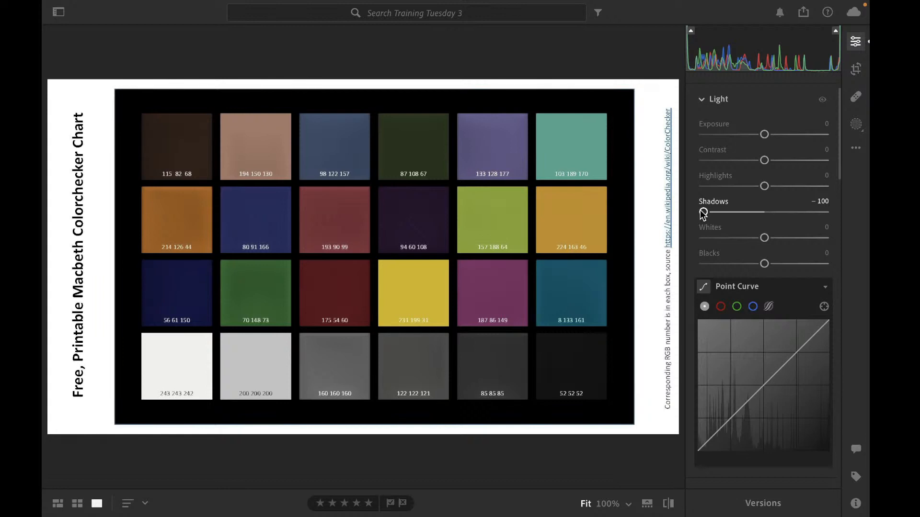
pyautogui.moveTo(703, 213); pyautogui.dragTo(826, 216)
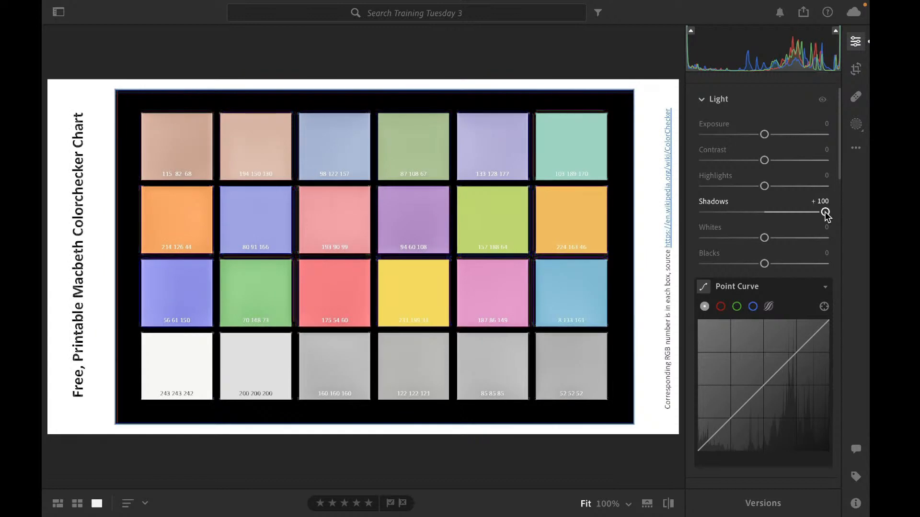
pyautogui.doubleClick(825, 213)
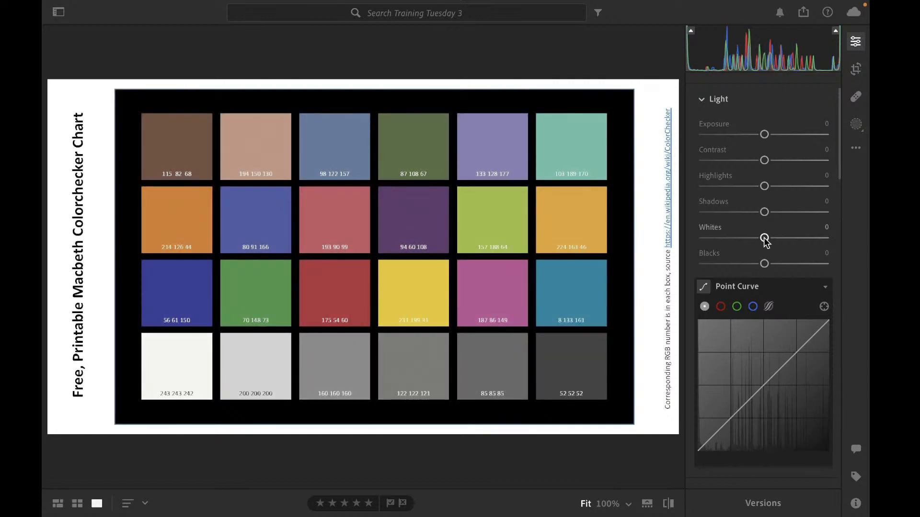
# Raise Whites to +100, drop it to -100, and reset it to 0
pyautogui.moveTo(764, 238); pyautogui.dragTo(825, 238)
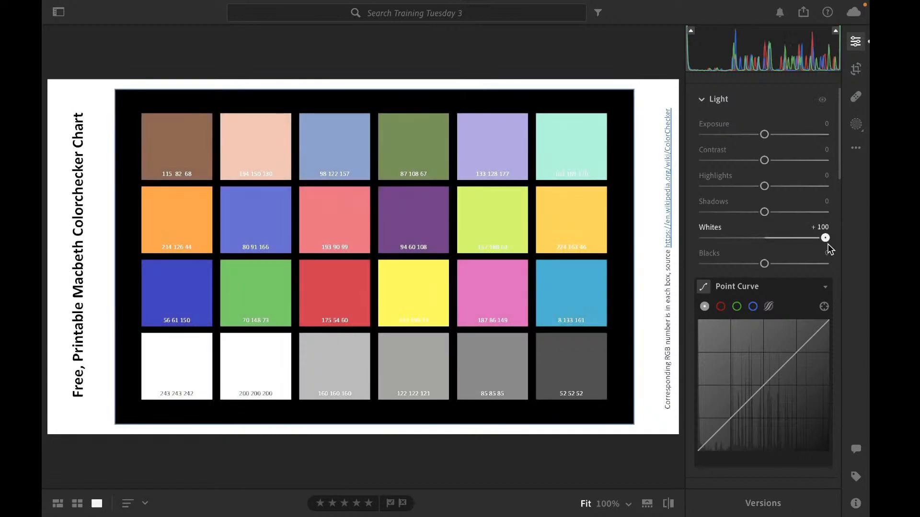
pyautogui.moveTo(825, 238); pyautogui.dragTo(702, 238)
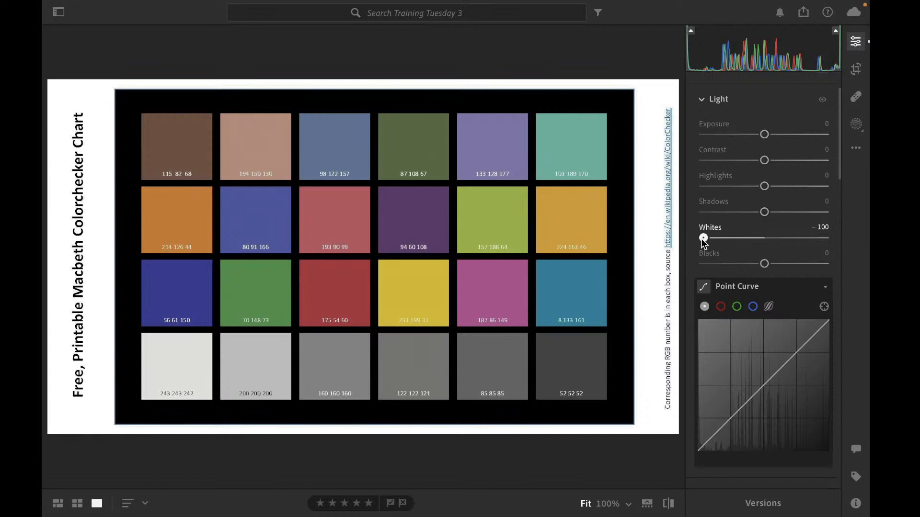
pyautogui.doubleClick(703, 238)
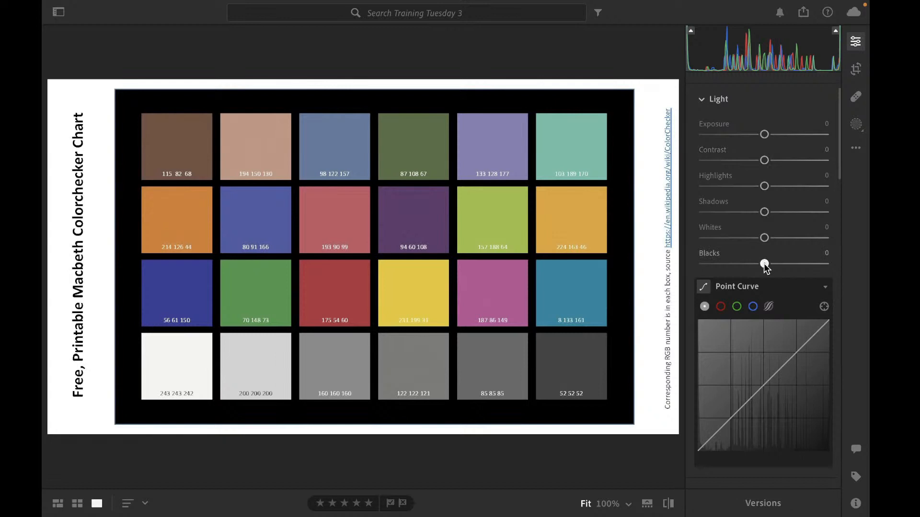
# Move Blacks to +100, -100, -2, +43 and +37, and reset it to 0
pyautogui.moveTo(764, 263); pyautogui.dragTo(841, 277)
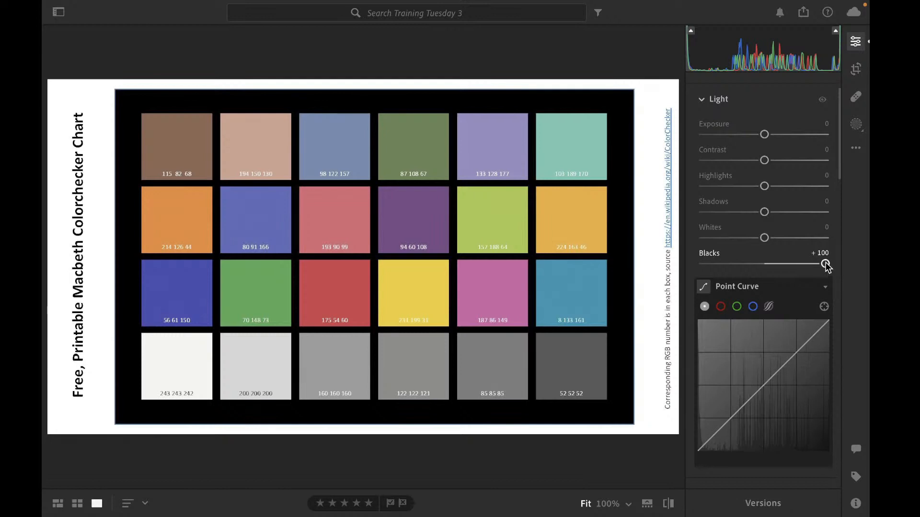
pyautogui.moveTo(825, 264); pyautogui.dragTo(689, 261)
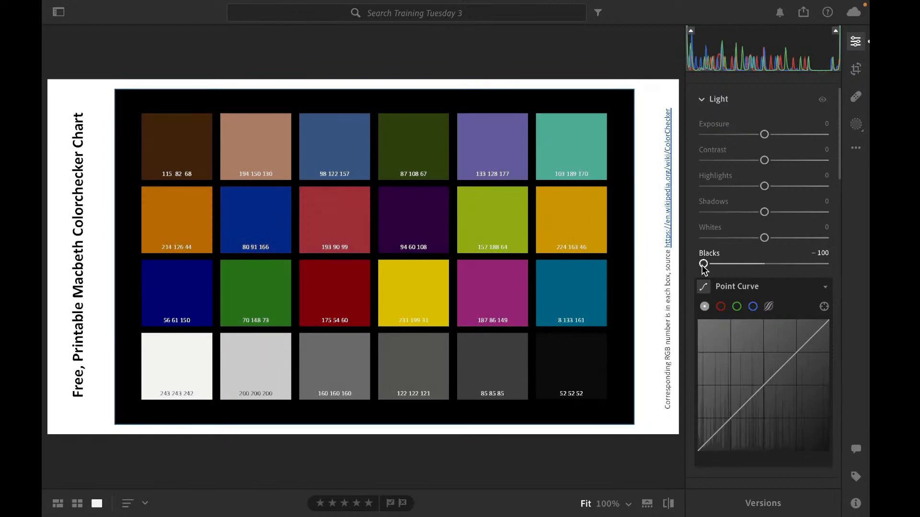
pyautogui.moveTo(703, 264); pyautogui.dragTo(763, 264)
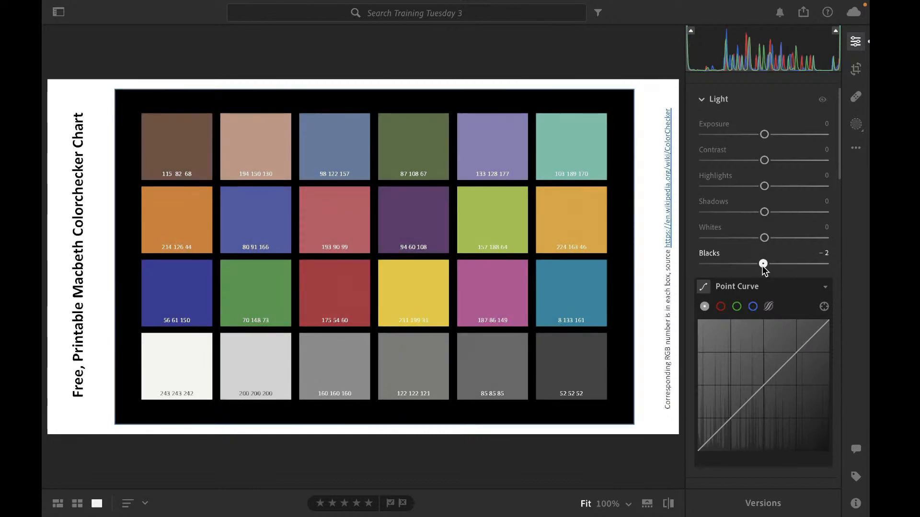
pyautogui.moveTo(764, 265); pyautogui.dragTo(790, 265)
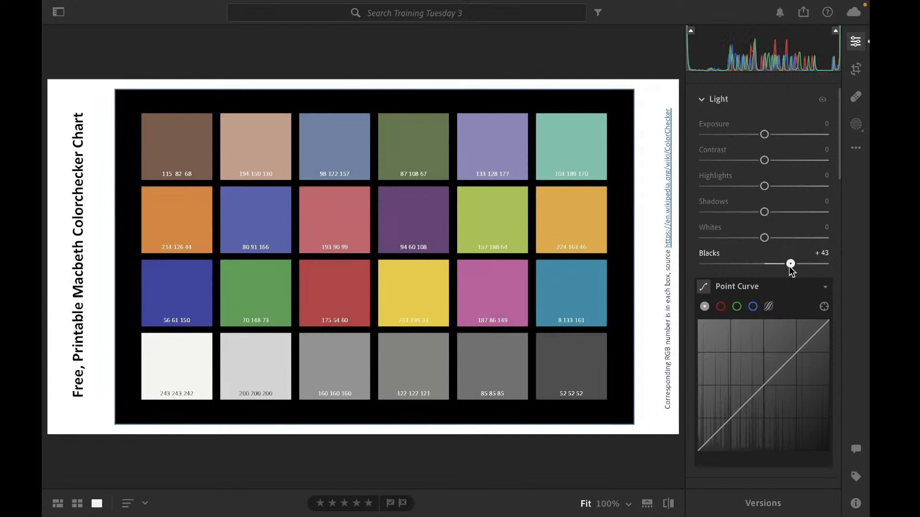
pyautogui.moveTo(790, 270)
pyautogui.mouseDown()
pyautogui.moveTo(806, 271)
pyautogui.moveTo(788, 269)
pyautogui.mouseUp()
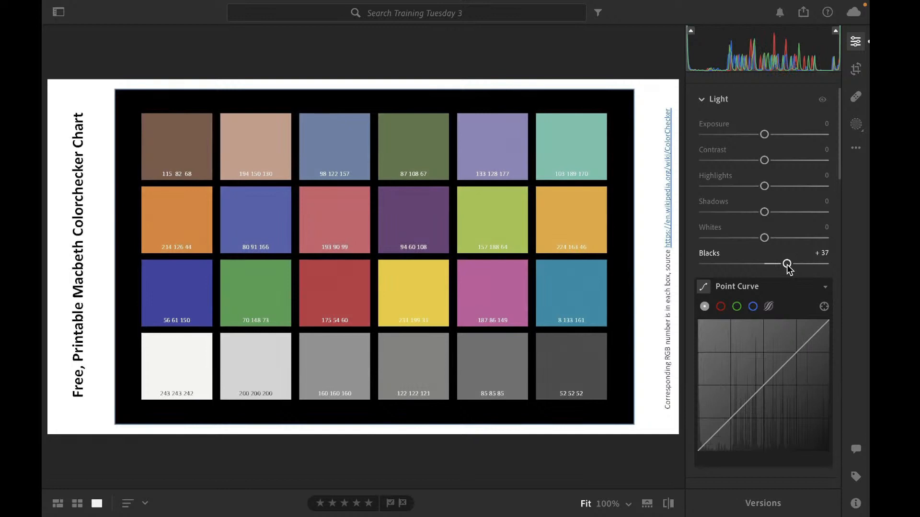
pyautogui.doubleClick(788, 269)
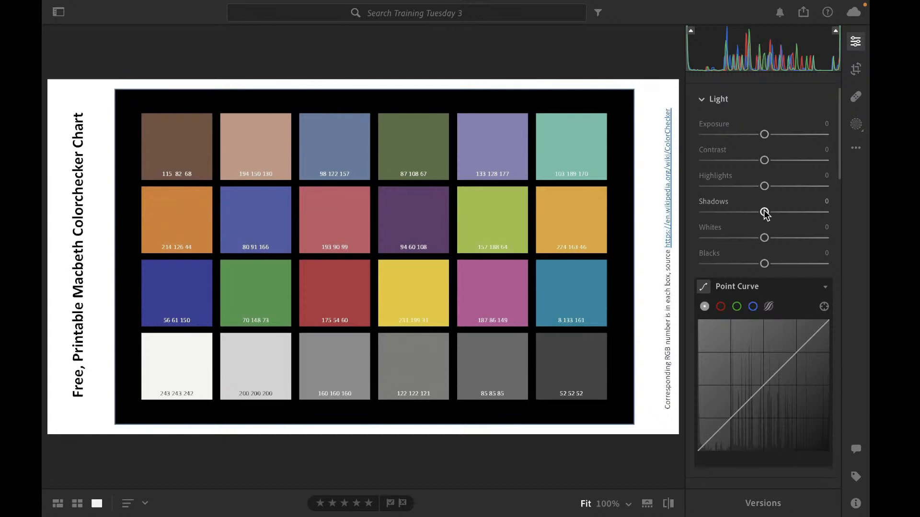
# Raise Shadows to +50 and reset it to 0
pyautogui.moveTo(764, 212); pyautogui.dragTo(795, 212)
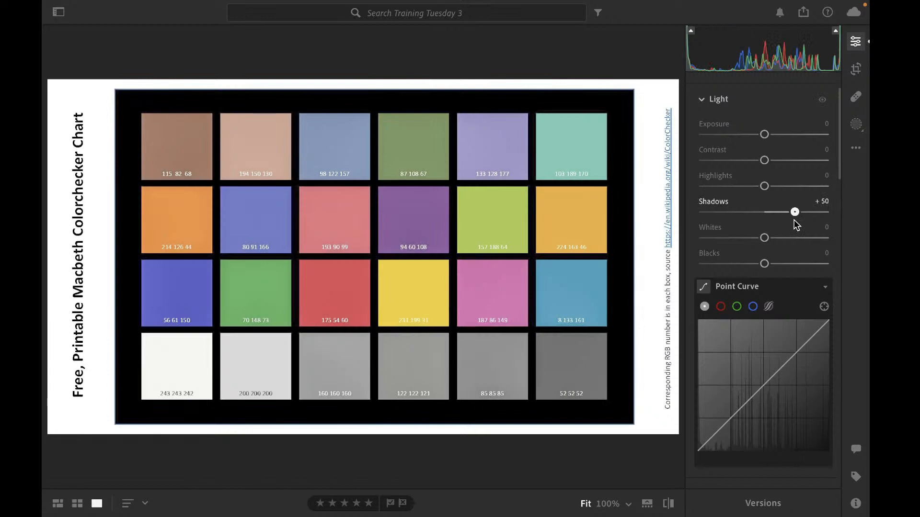
pyautogui.doubleClick(794, 212)
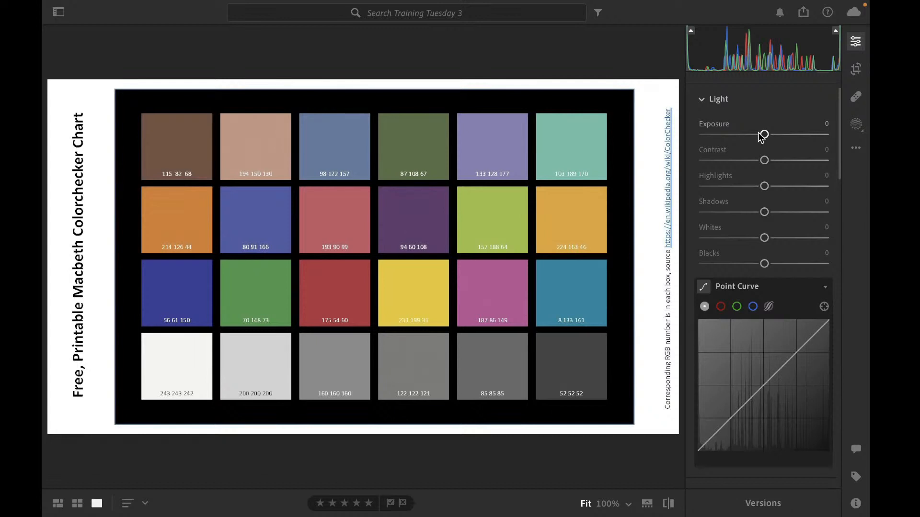
pyautogui.scroll(-1, 735, 177)
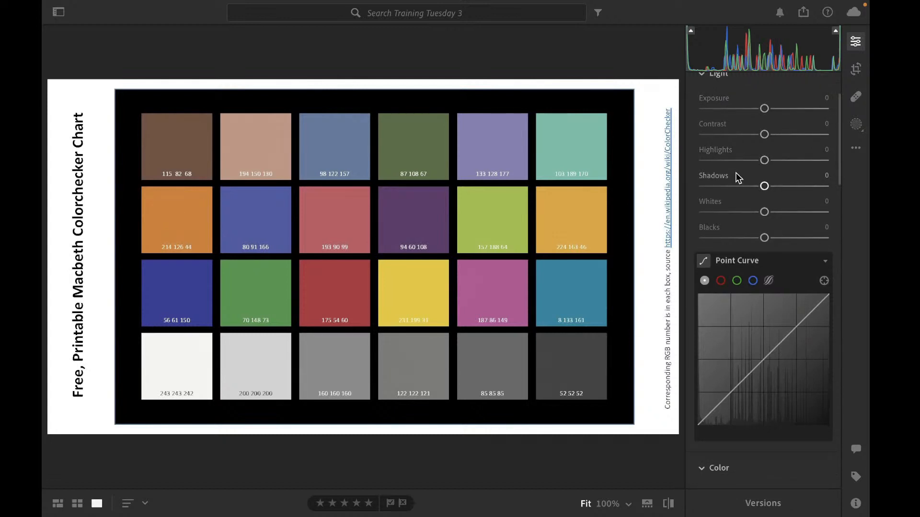
pyautogui.scroll(4, 736, 174)
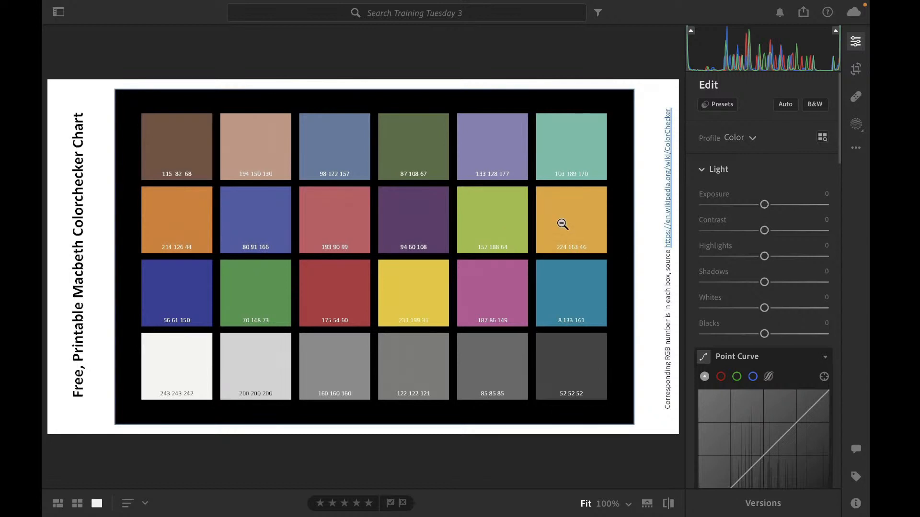
# Cycle the Point Curve through the red, green and blue channels and back to RGB
pyautogui.scroll(-1, 717, 222)
pyautogui.scroll(-2, 717, 222)
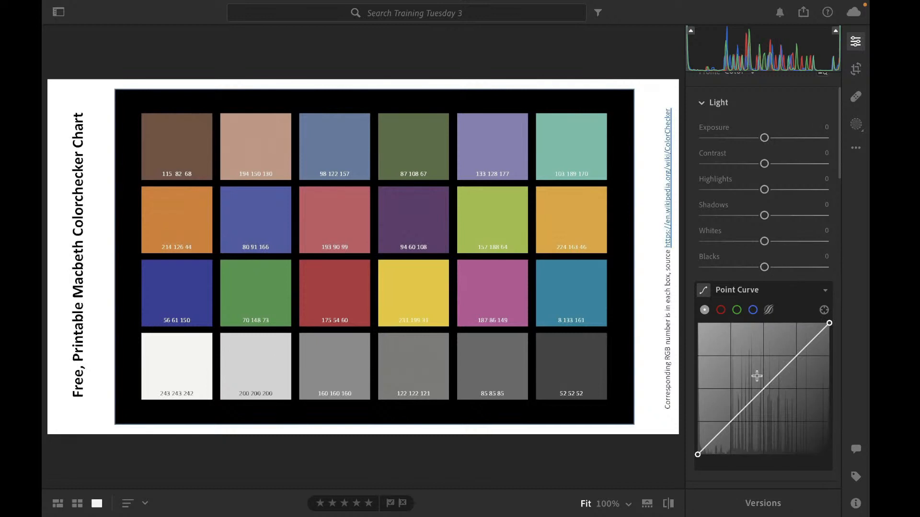
pyautogui.click(720, 312)
pyautogui.click(734, 312)
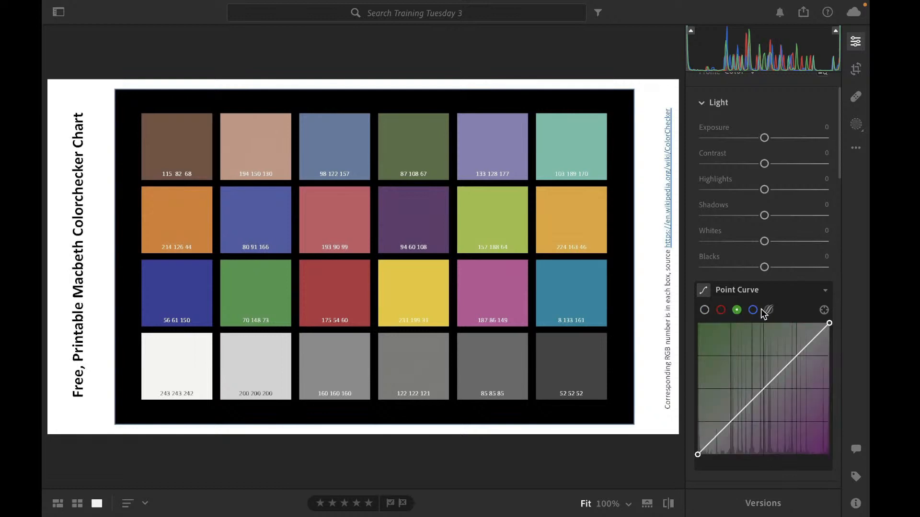
pyautogui.click(751, 311)
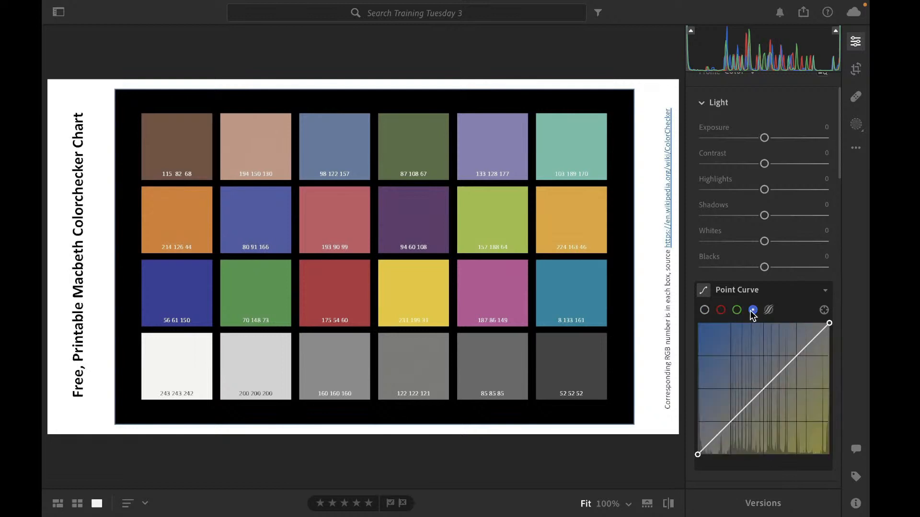
pyautogui.click(705, 312)
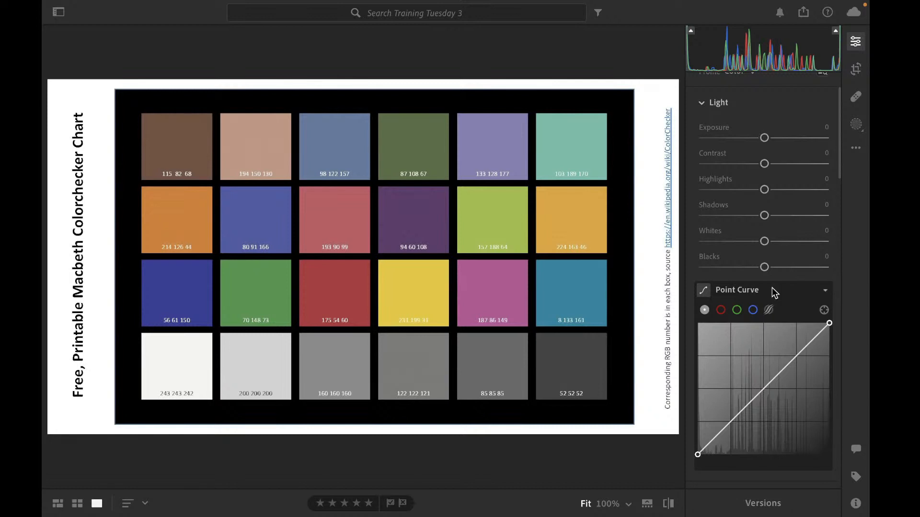
# Place shadow, midtone and highlight points on the RGB point curve, adjusting and re-placing the highlight point
pyautogui.click(763, 388)
pyautogui.click(799, 355)
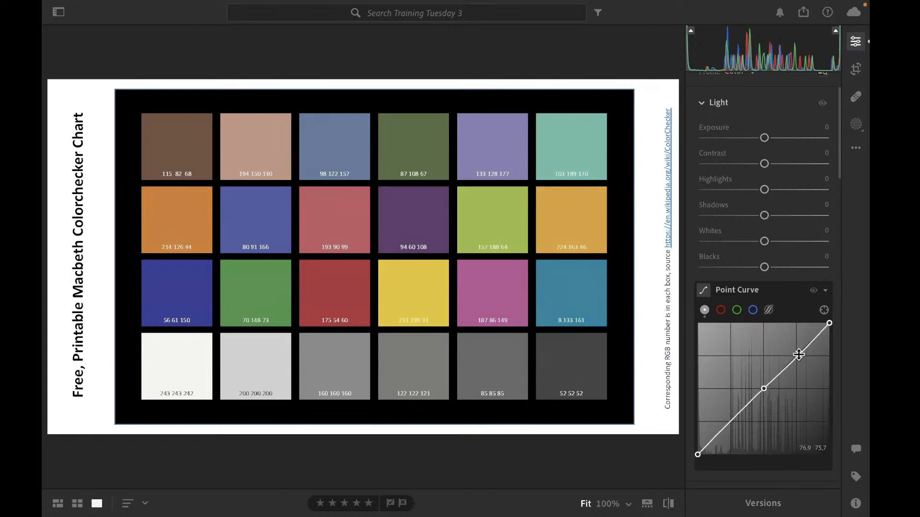
pyautogui.click(729, 422)
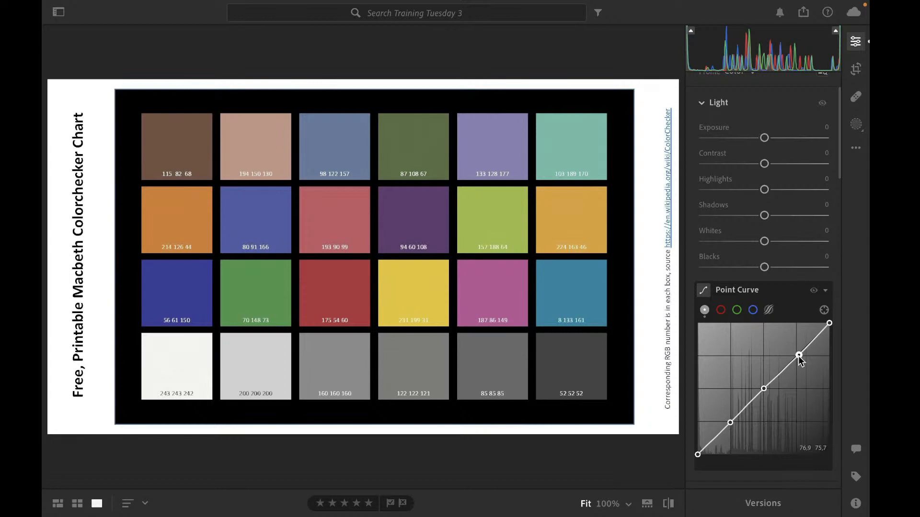
pyautogui.moveTo(798, 356)
pyautogui.mouseDown()
pyautogui.moveTo(790, 347)
pyautogui.moveTo(804, 361)
pyautogui.mouseUp()
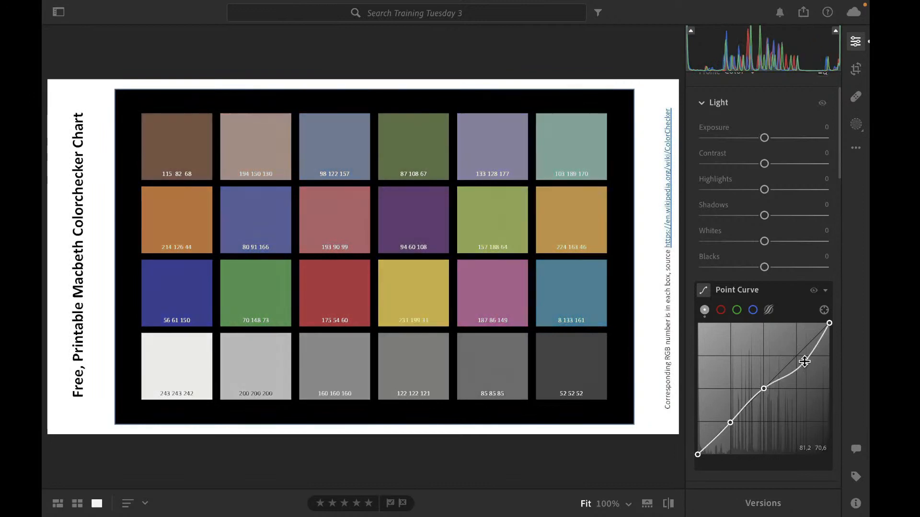
pyautogui.doubleClick(804, 361)
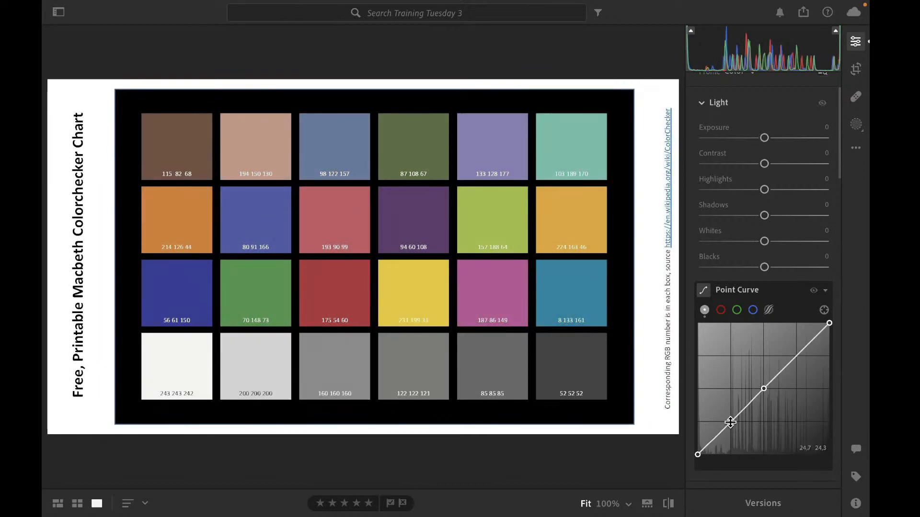
pyautogui.moveTo(730, 423)
pyautogui.mouseDown()
pyautogui.moveTo(723, 411)
pyautogui.moveTo(727, 422)
pyautogui.mouseUp()
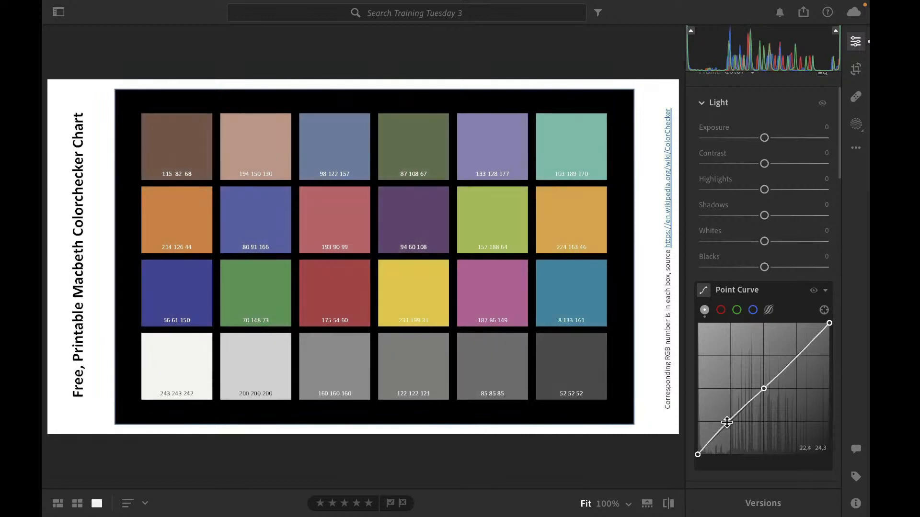
pyautogui.click(795, 358)
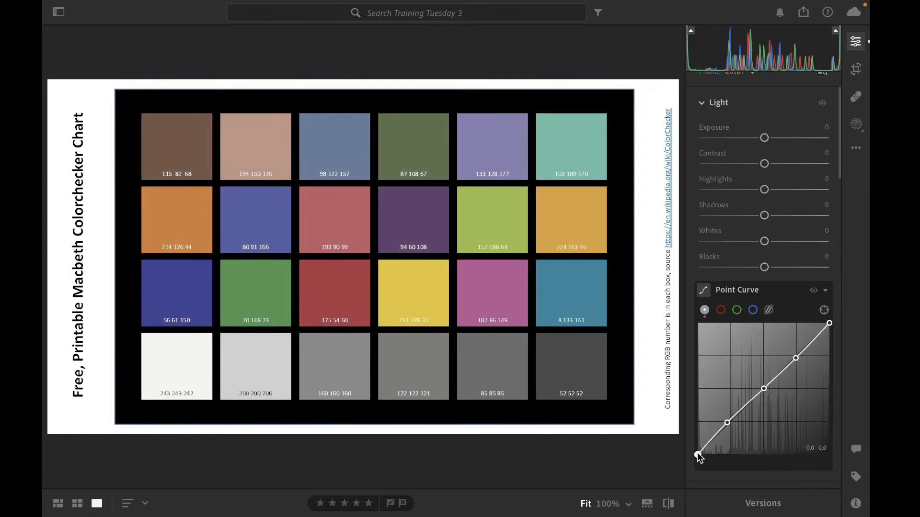
# Raise the curve's black point to about 5.5, lower the white point to 87.5, and undo the white point change
pyautogui.moveTo(697, 454); pyautogui.dragTo(723, 465)
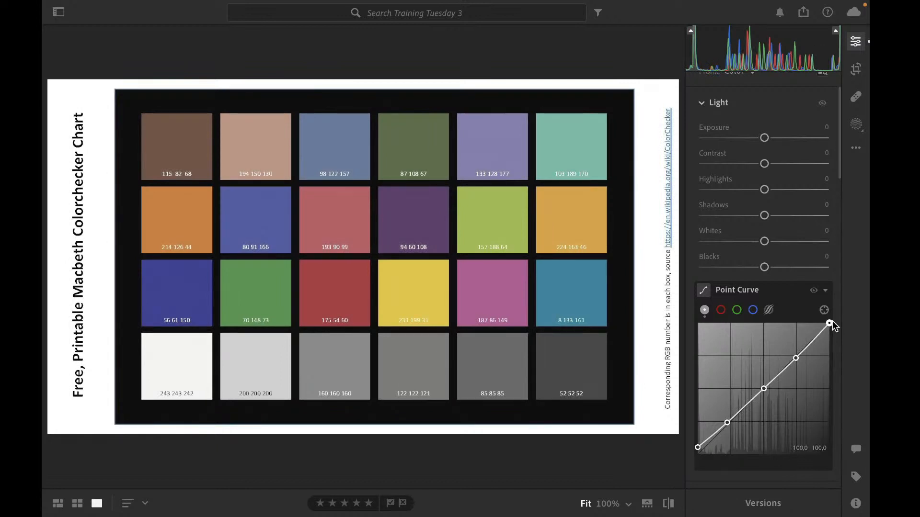
pyautogui.moveTo(830, 324); pyautogui.dragTo(829, 340)
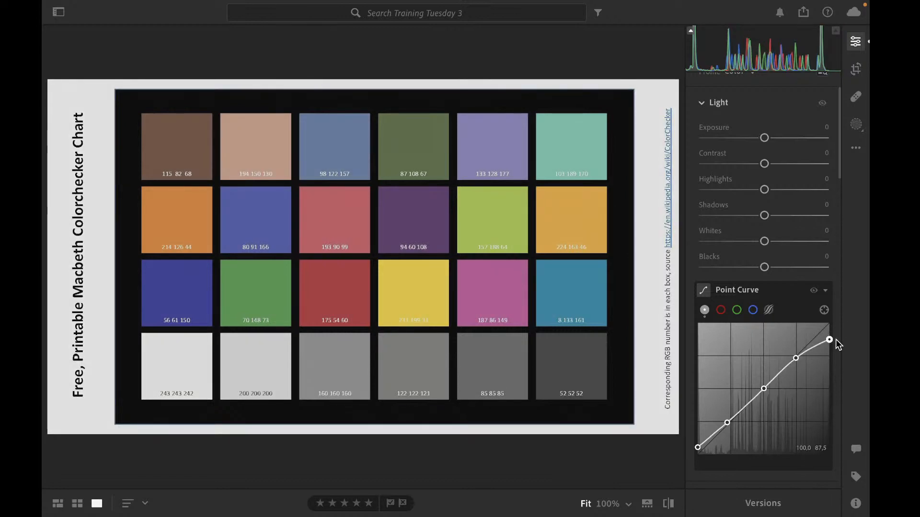
pyautogui.press('super+z')
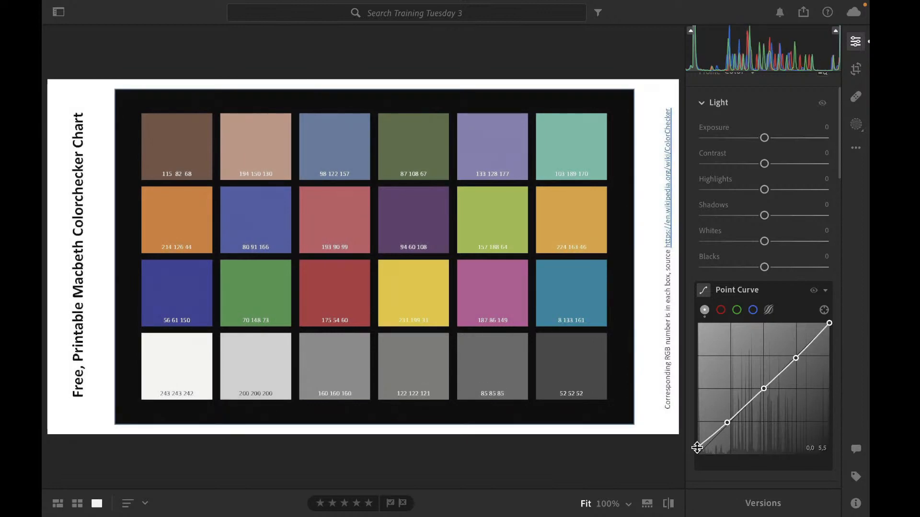
# Drag the black point up to the highlight point's level and reset the point curve to a straight line
pyautogui.moveTo(697, 448); pyautogui.dragTo(794, 360)
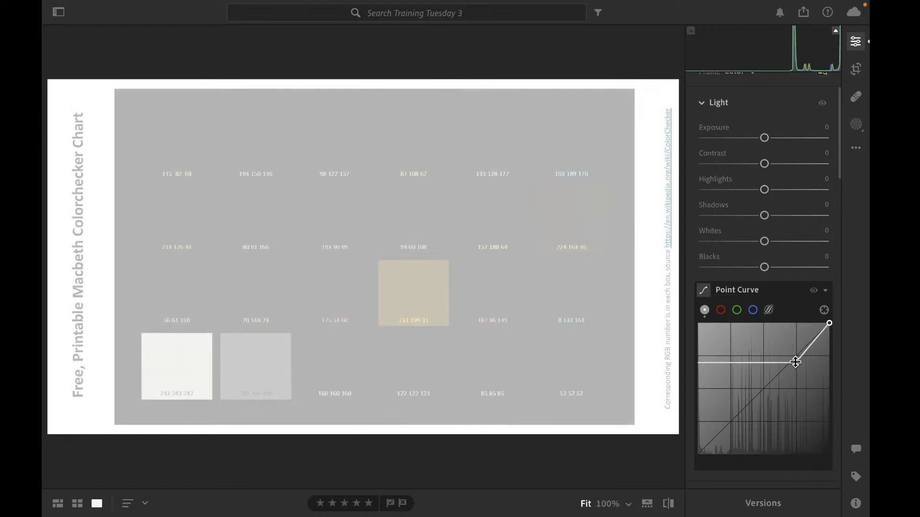
pyautogui.moveTo(795, 362); pyautogui.dragTo(794, 364)
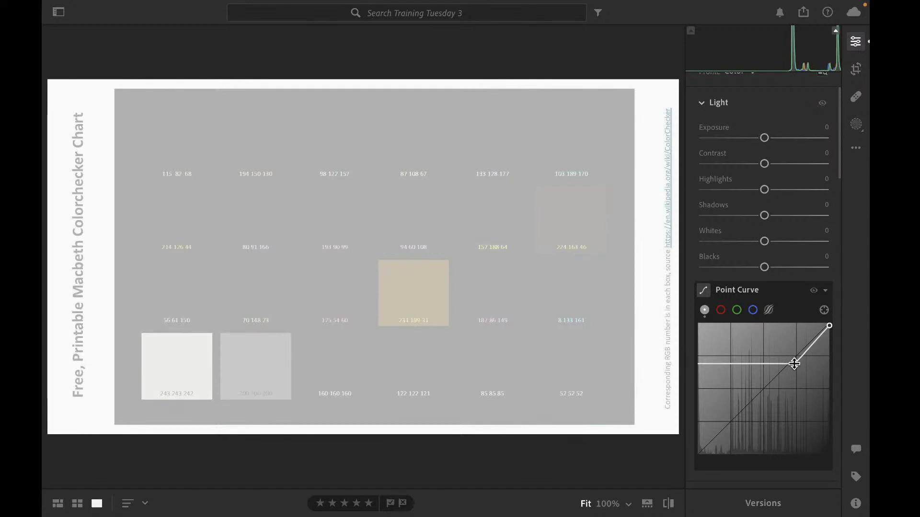
pyautogui.doubleClick(794, 364)
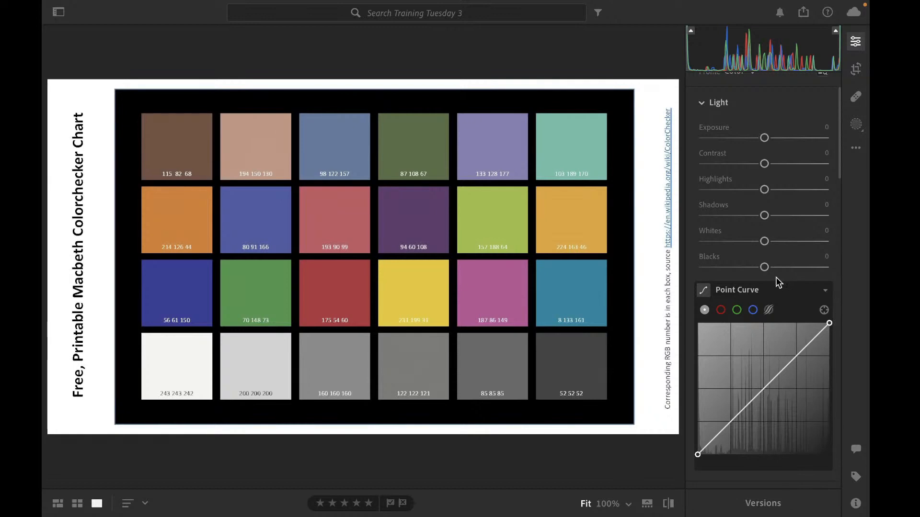
# Build an S-curve with a midtone point, a lowered shadow point and a raised highlight point
pyautogui.click(764, 388)
pyautogui.moveTo(733, 416); pyautogui.dragTo(735, 423)
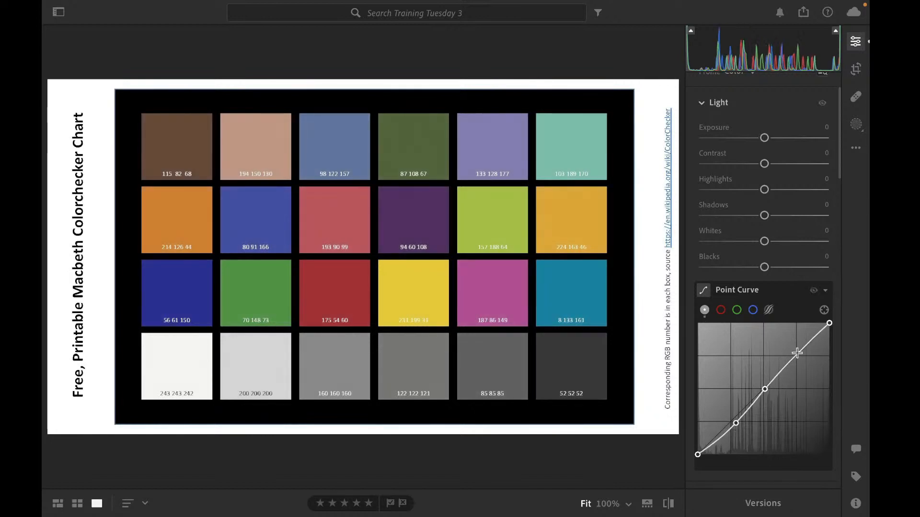
pyautogui.moveTo(796, 356); pyautogui.dragTo(795, 351)
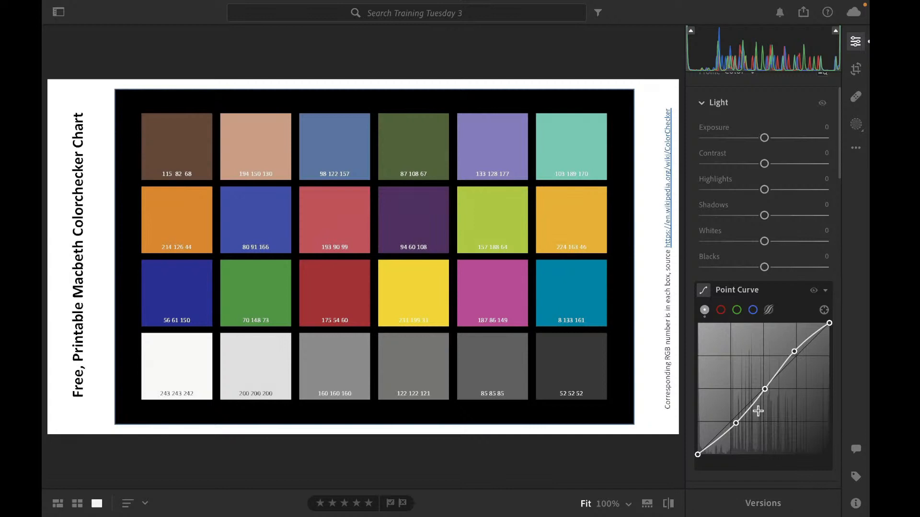
# Remove all the added points to return the point curve to a straight line
pyautogui.moveTo(733, 424); pyautogui.dragTo(765, 389)
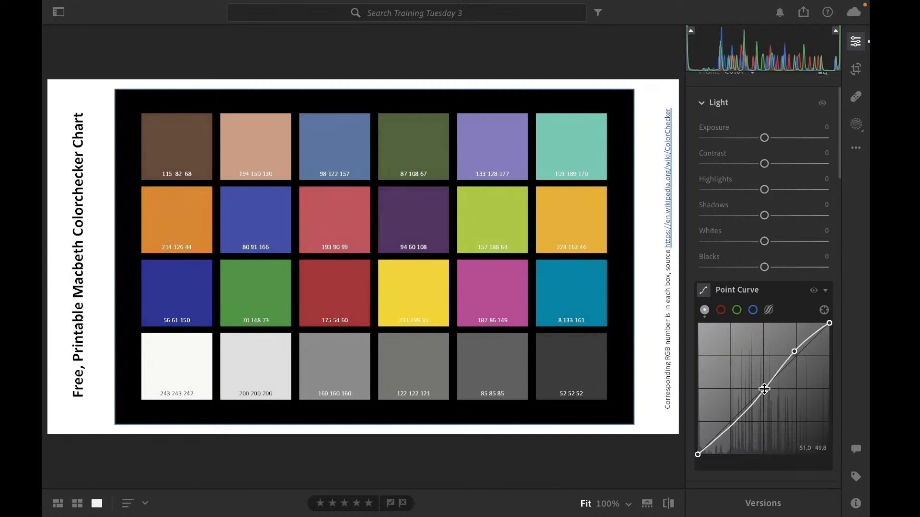
pyautogui.doubleClick(764, 389)
pyautogui.doubleClick(794, 350)
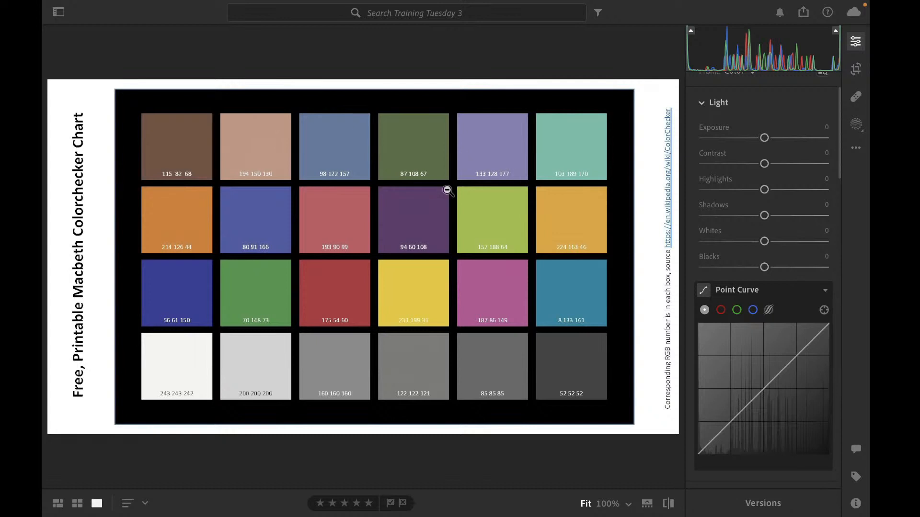
# Open the grayscale step chart image from the photo grid for editing
pyautogui.press('g')
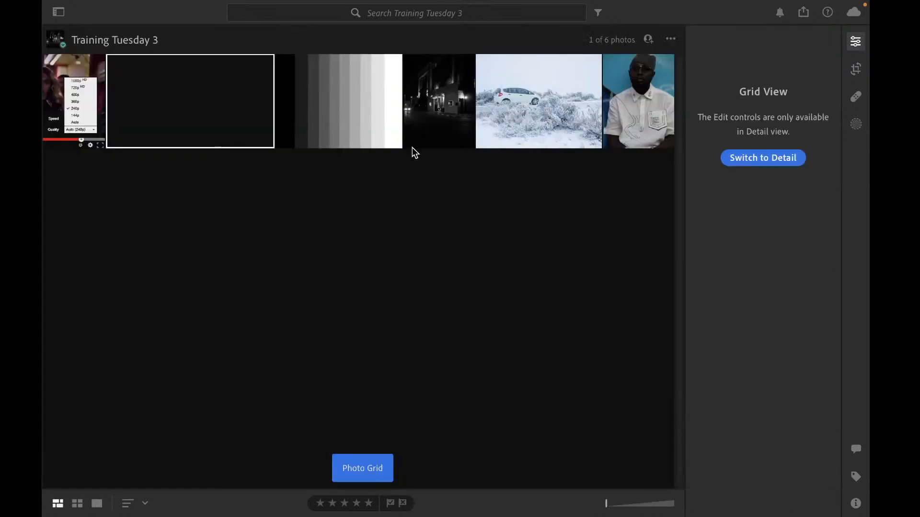
pyautogui.click(372, 119)
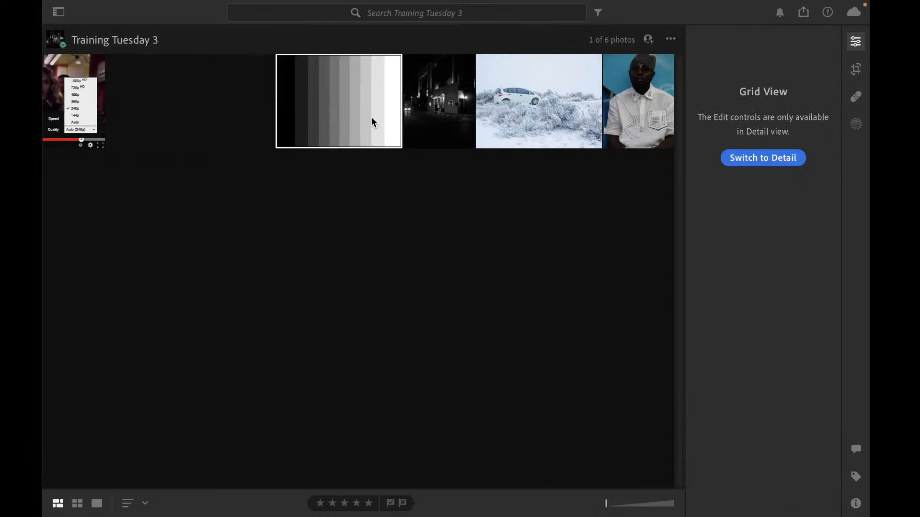
pyautogui.doubleClick(371, 116)
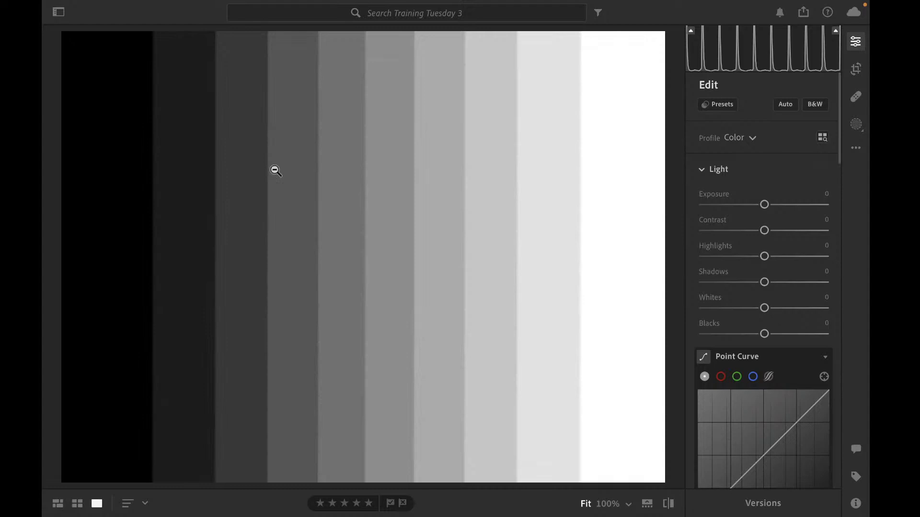
# Drop Contrast to -91, raise it again, and reset it to 0
pyautogui.moveTo(765, 231); pyautogui.dragTo(709, 231)
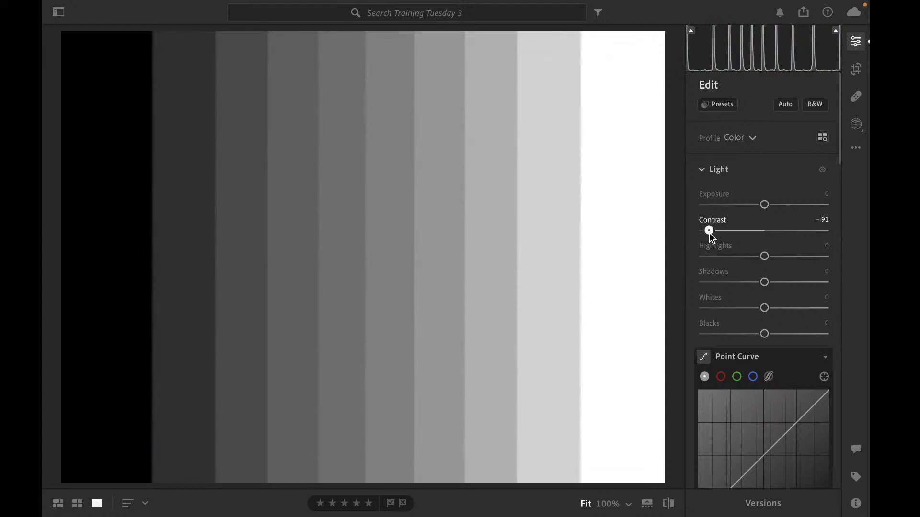
pyautogui.moveTo(709, 233); pyautogui.dragTo(743, 234)
pyautogui.doubleClick(743, 233)
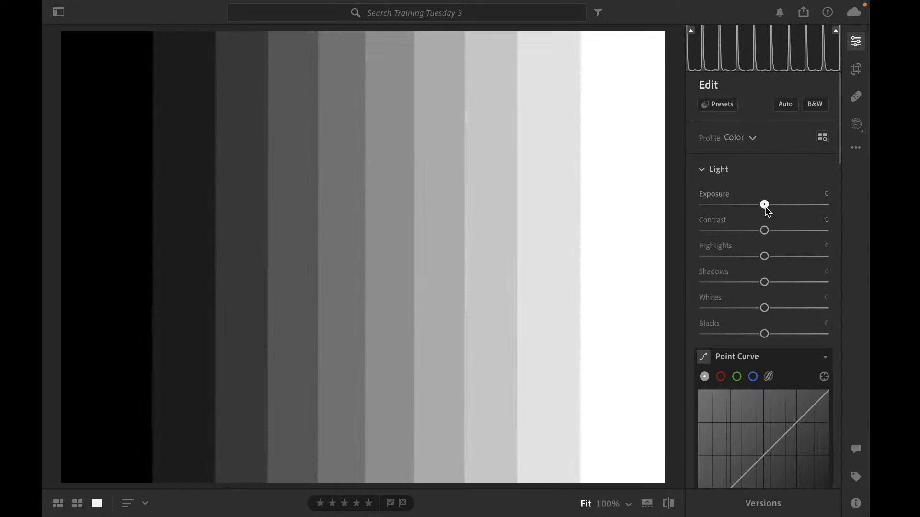
# Raise Exposure to +2.54 and reset it to 0
pyautogui.moveTo(765, 206); pyautogui.dragTo(796, 211)
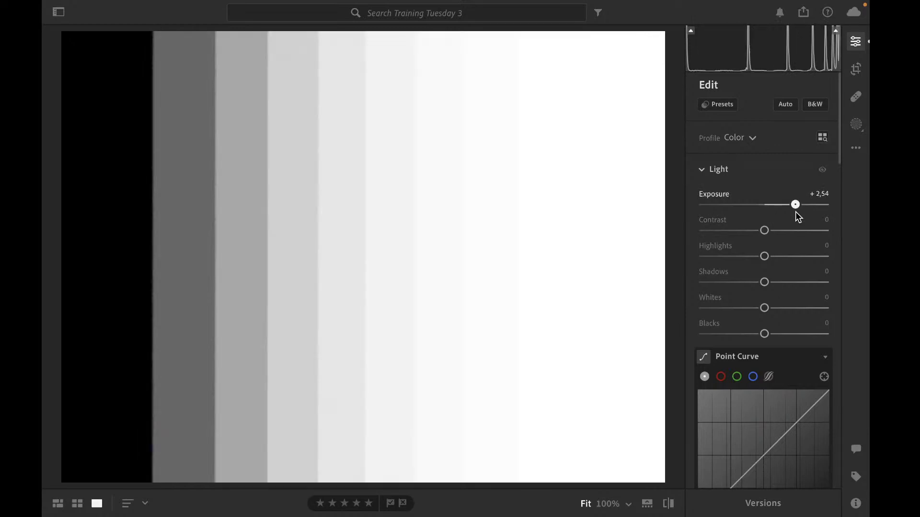
pyautogui.doubleClick(795, 212)
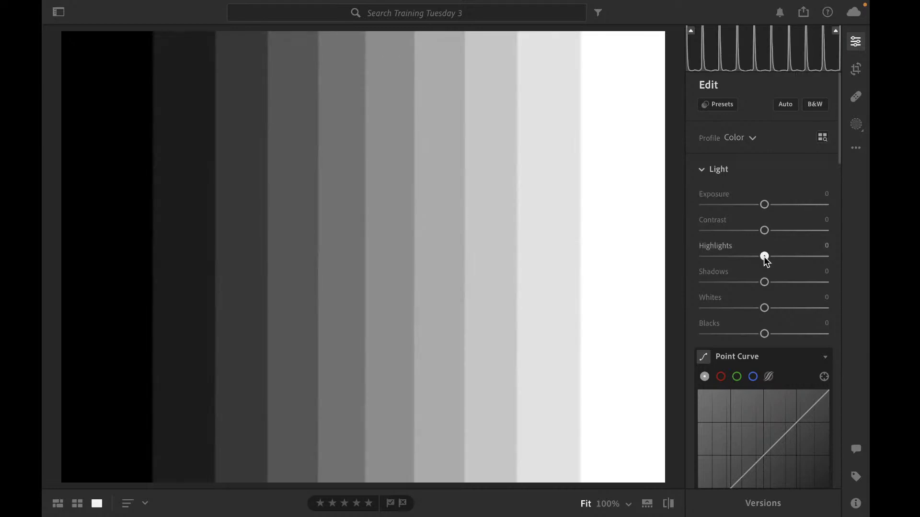
# Drop Highlights to -65, raise it to +39, and reset it to 0
pyautogui.moveTo(765, 257); pyautogui.dragTo(725, 257)
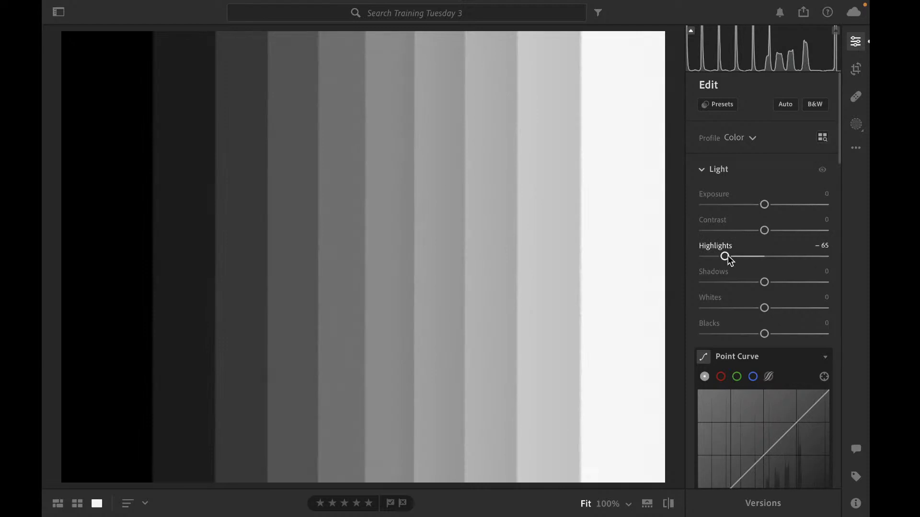
pyautogui.moveTo(726, 259); pyautogui.dragTo(791, 265)
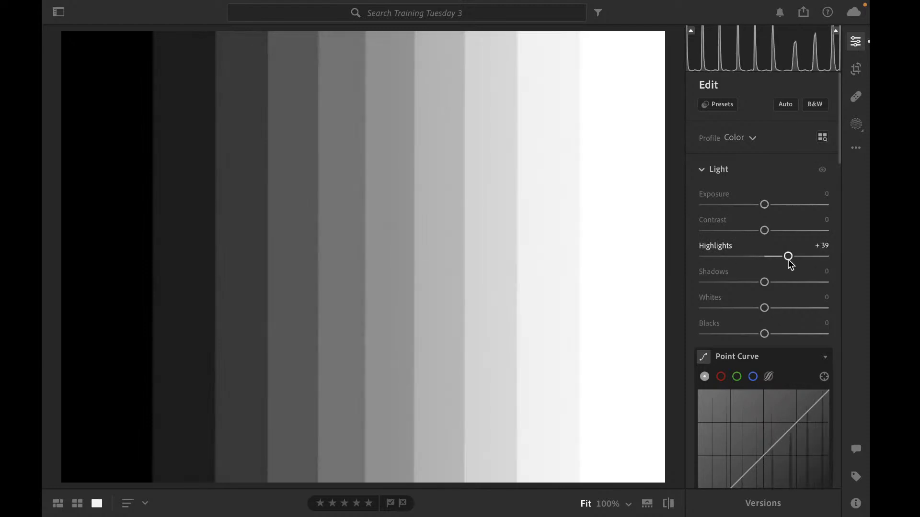
pyautogui.doubleClick(788, 263)
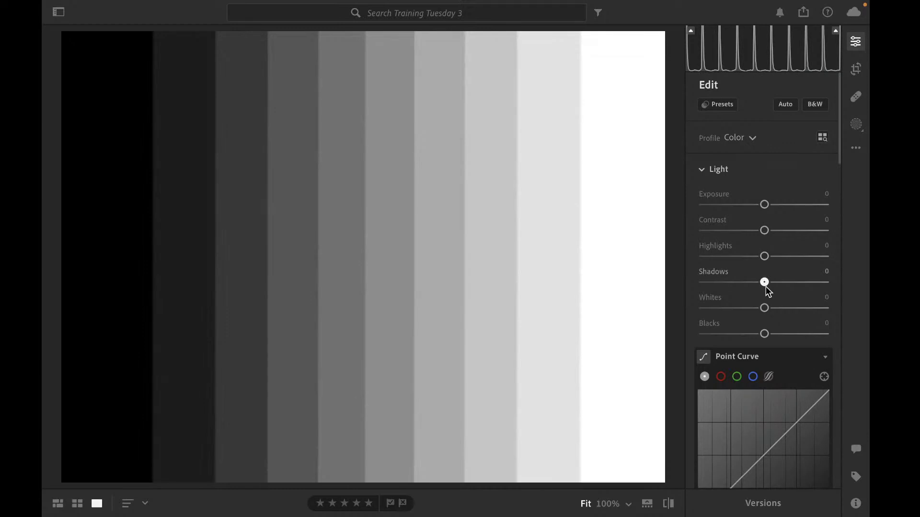
# Drop Shadows to -41 on the step chart and reset it to 0
pyautogui.moveTo(766, 286); pyautogui.dragTo(740, 288)
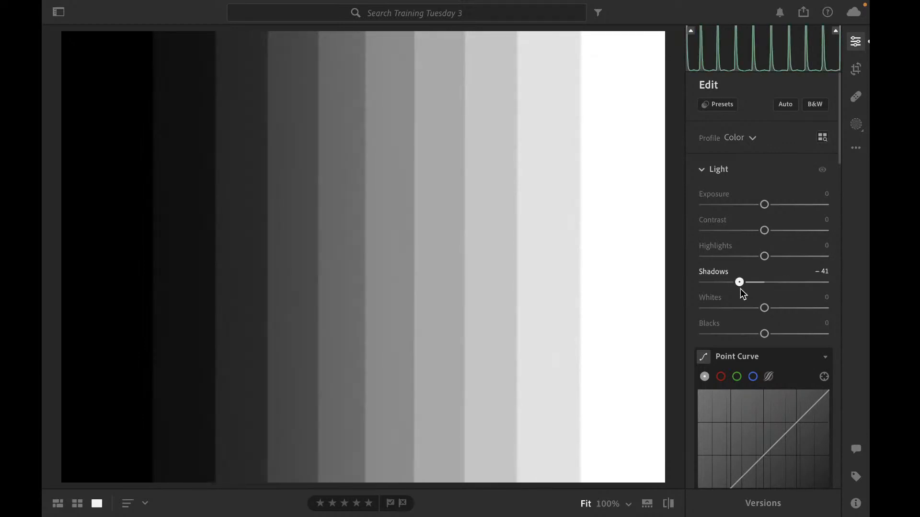
pyautogui.doubleClick(740, 289)
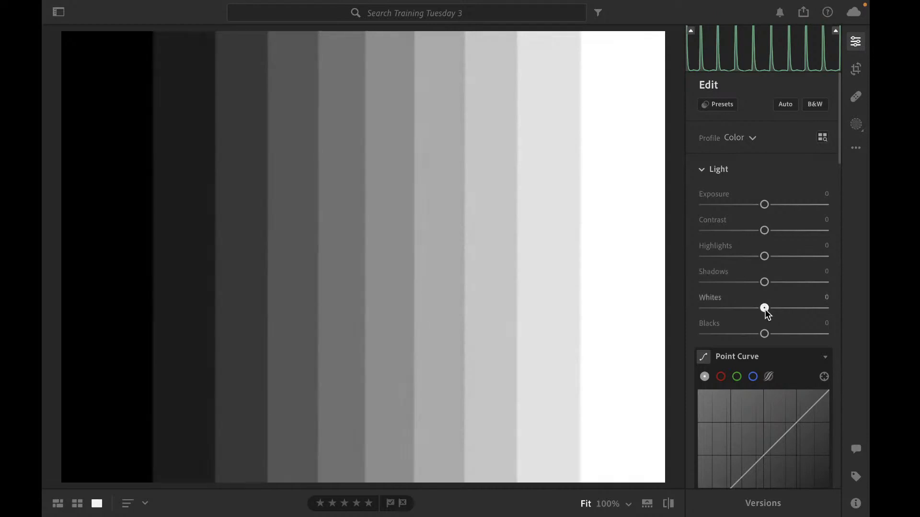
# Raise Whites to +74, pull it back down, and reset it to 0
pyautogui.moveTo(767, 314); pyautogui.dragTo(815, 324)
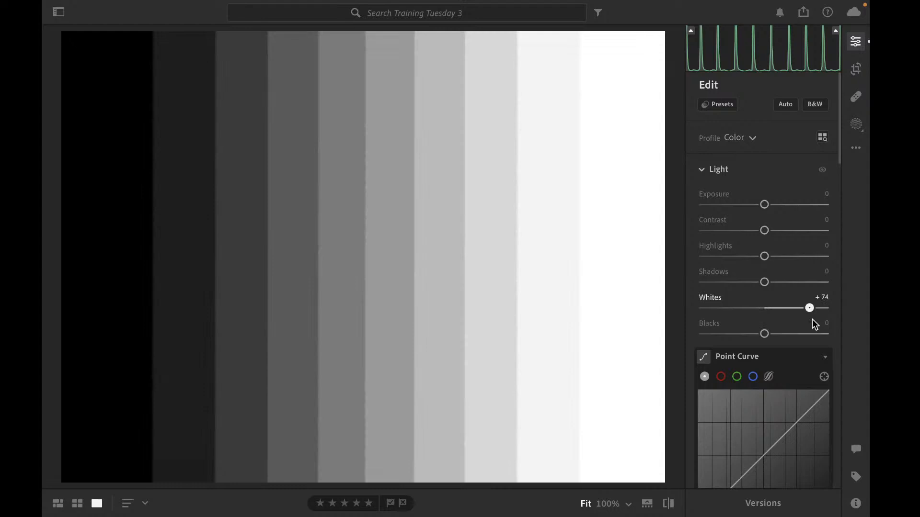
pyautogui.moveTo(811, 319); pyautogui.dragTo(776, 311)
pyautogui.doubleClick(776, 312)
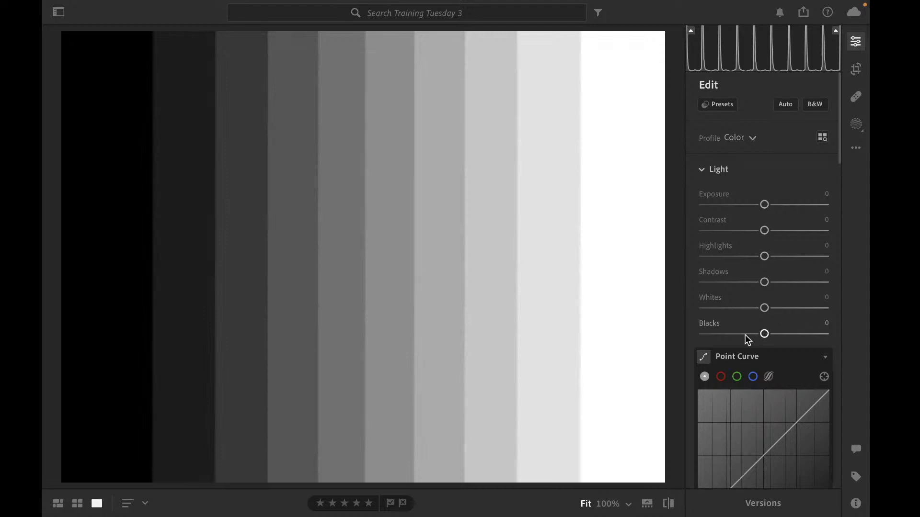
# Return to the photo grid and open the black-and-white night street photo for editing
pyautogui.press('g')
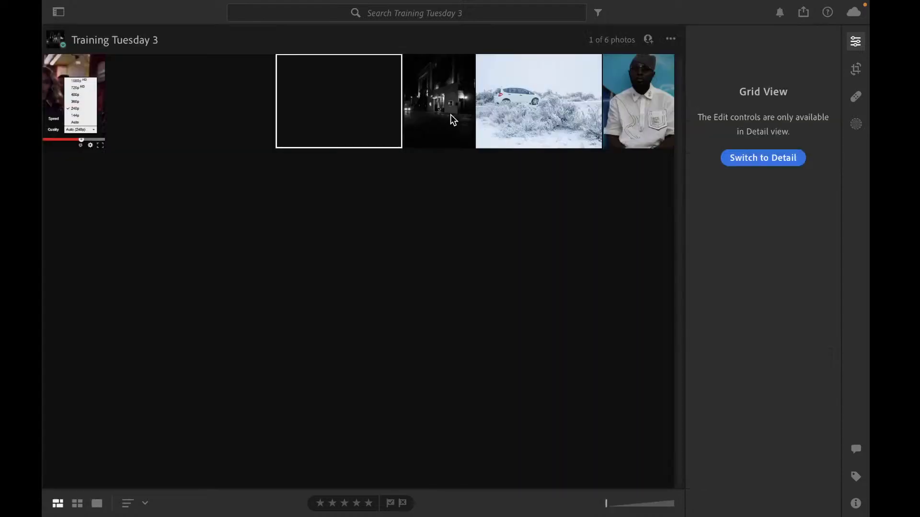
pyautogui.doubleClick(451, 115)
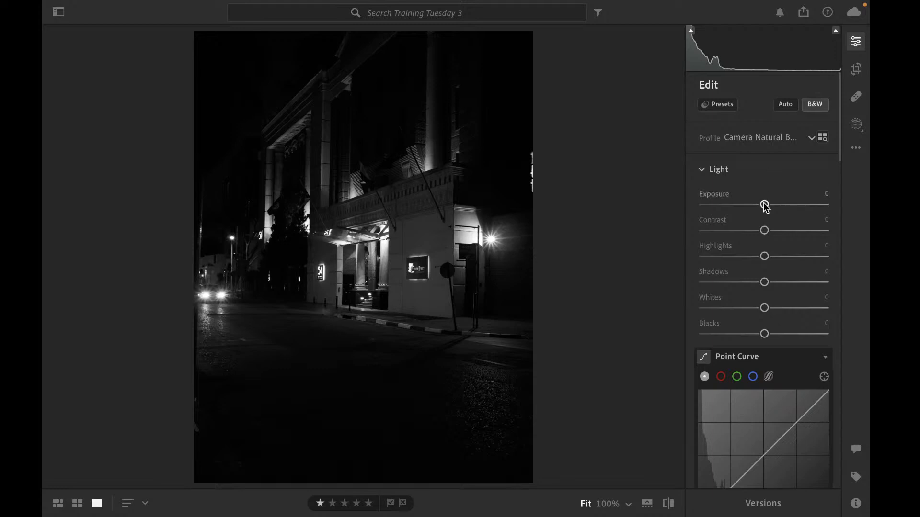
# Raise Exposure to +2.04, lower it to +0.34, and reset it to 0
pyautogui.moveTo(765, 207); pyautogui.dragTo(789, 206)
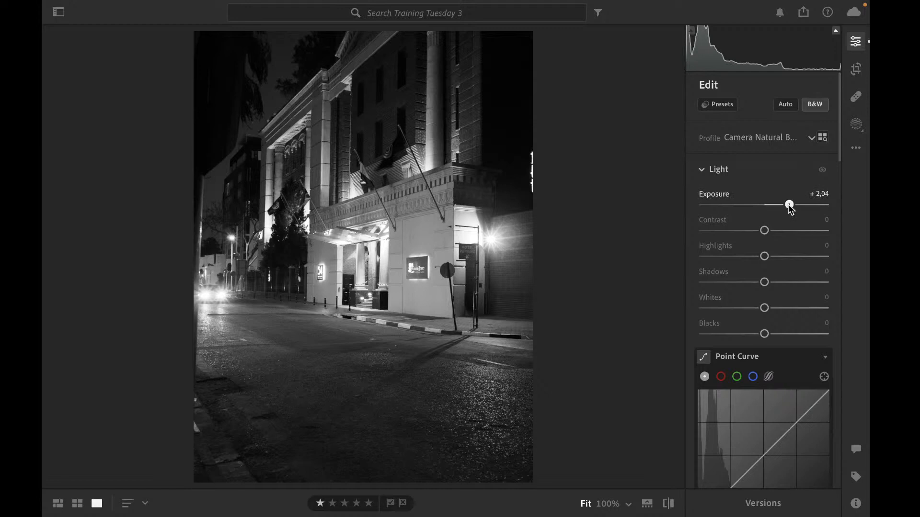
pyautogui.moveTo(788, 205); pyautogui.dragTo(769, 205)
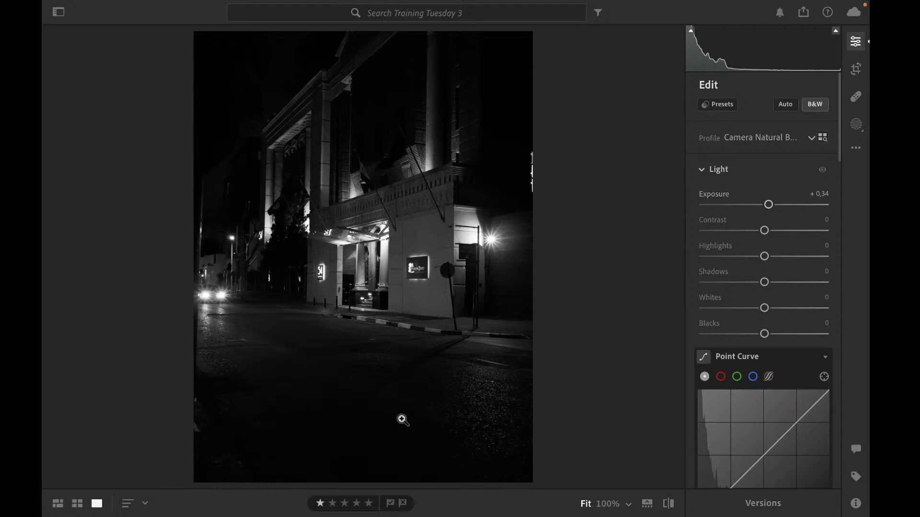
pyautogui.doubleClick(767, 204)
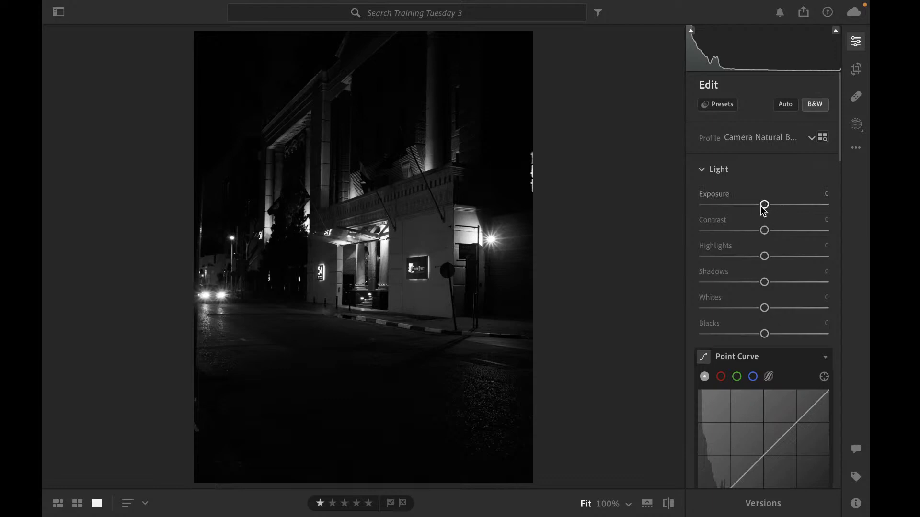
# Set Contrast to +10 and Highlights to +18 on the night street photo
pyautogui.click(765, 231)
pyautogui.moveTo(765, 232); pyautogui.dragTo(772, 232)
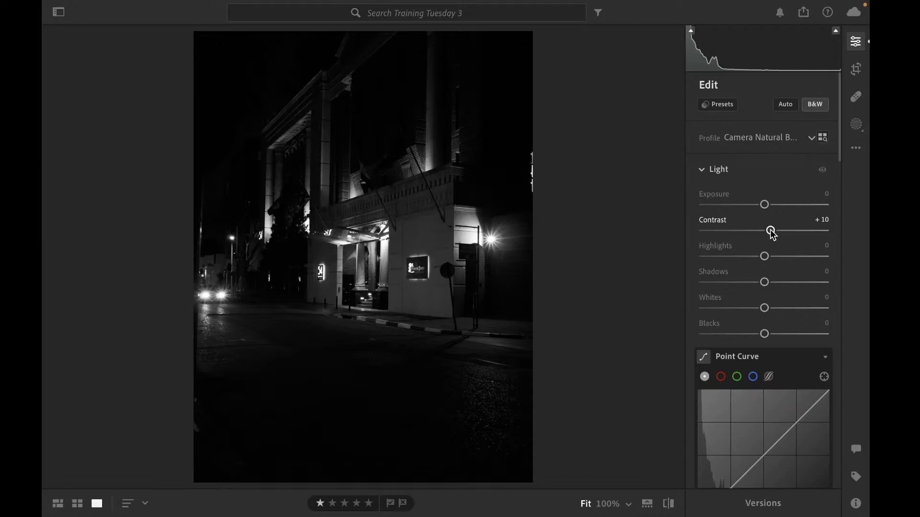
pyautogui.click(764, 256)
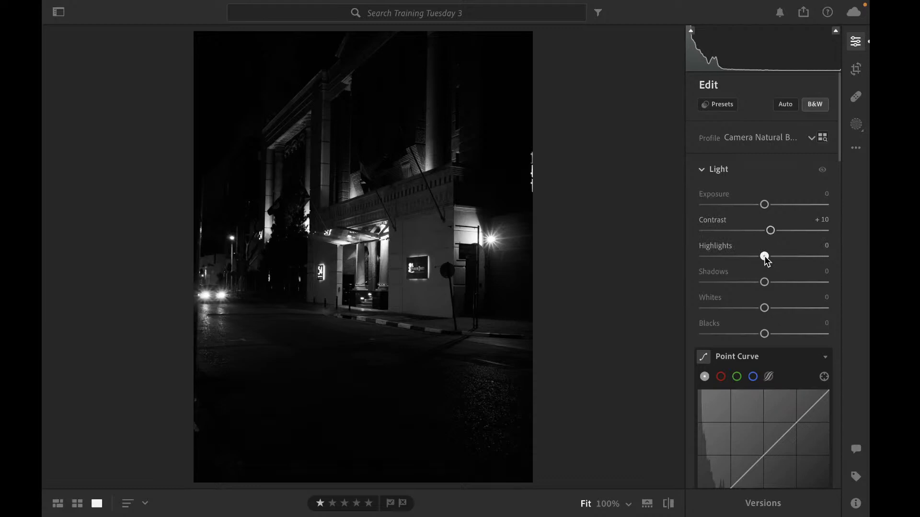
pyautogui.moveTo(765, 257); pyautogui.dragTo(764, 258)
pyautogui.moveTo(765, 257)
pyautogui.mouseDown()
pyautogui.moveTo(786, 257)
pyautogui.moveTo(776, 266)
pyautogui.mouseUp()
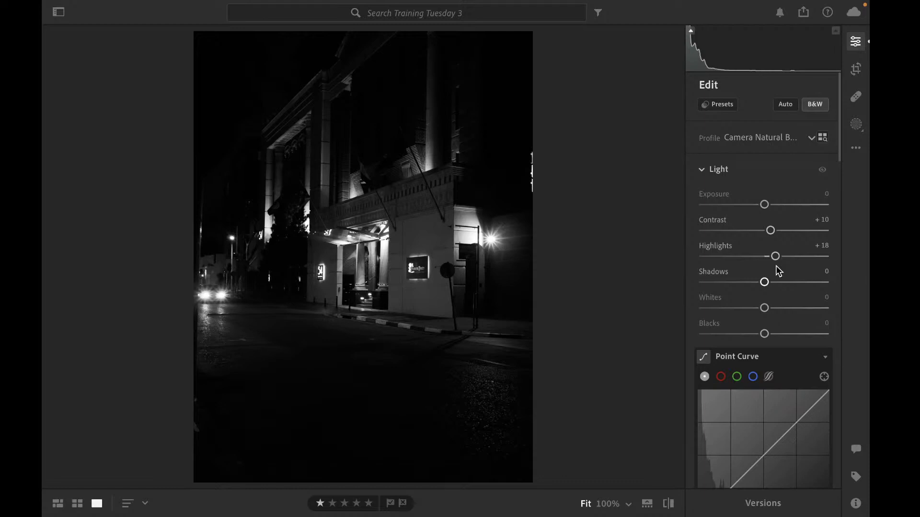
# Set Shadows to +15
pyautogui.moveTo(764, 282); pyautogui.dragTo(692, 272)
pyautogui.moveTo(703, 282); pyautogui.dragTo(774, 282)
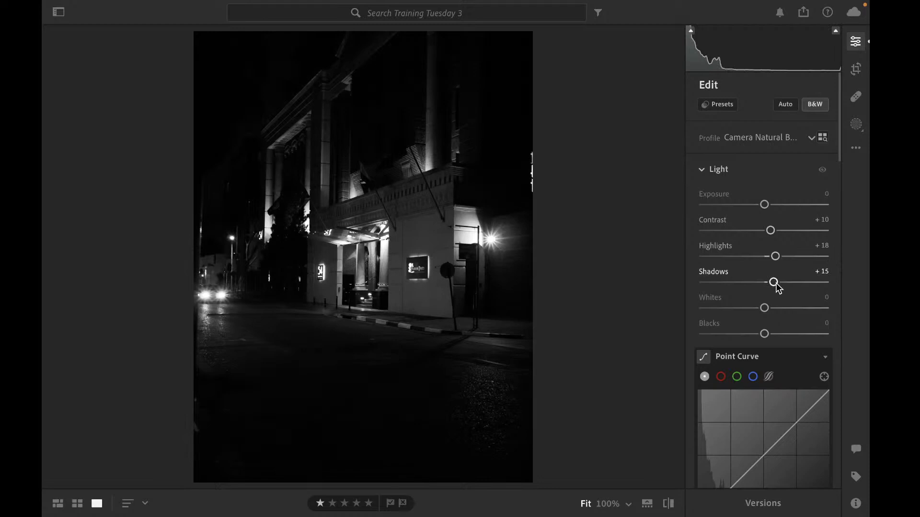
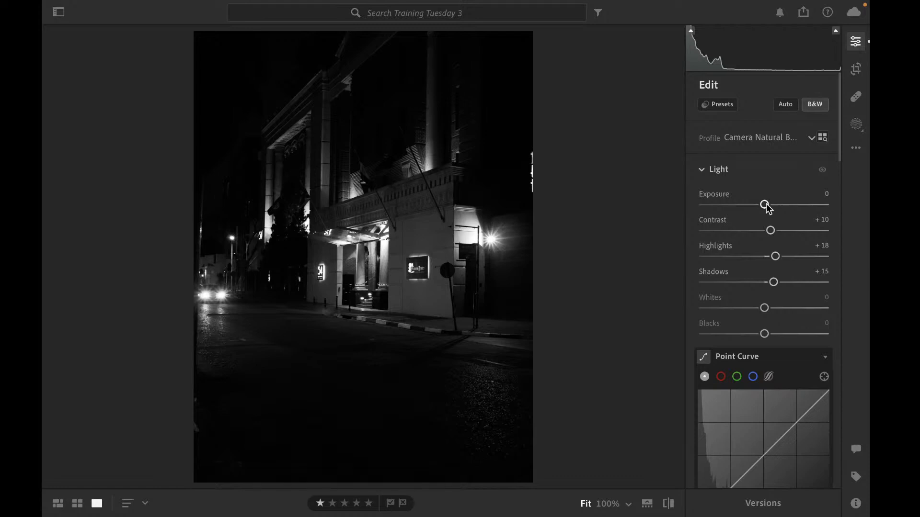
# Adjust Exposure on the night street photo, settling on +0.30
pyautogui.moveTo(766, 206); pyautogui.dragTo(769, 207)
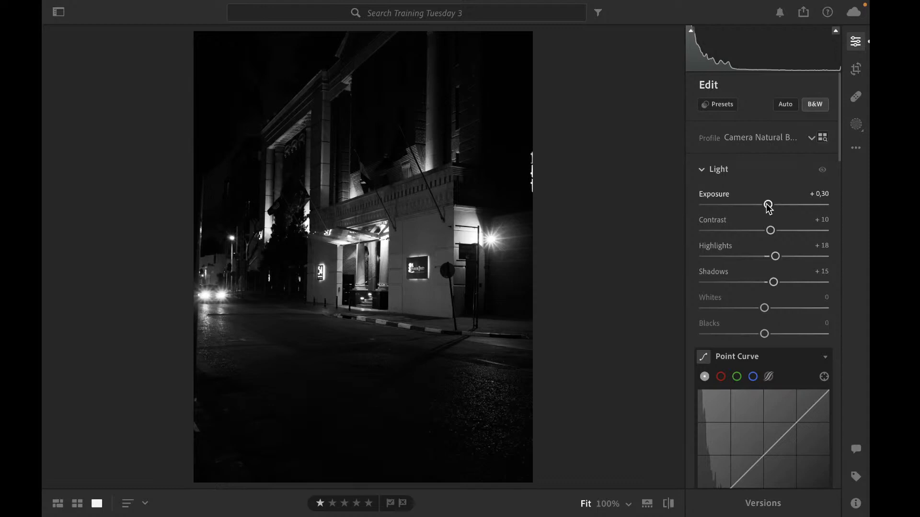
pyautogui.click(768, 205)
pyautogui.moveTo(767, 205); pyautogui.dragTo(788, 205)
pyautogui.doubleClick(789, 205)
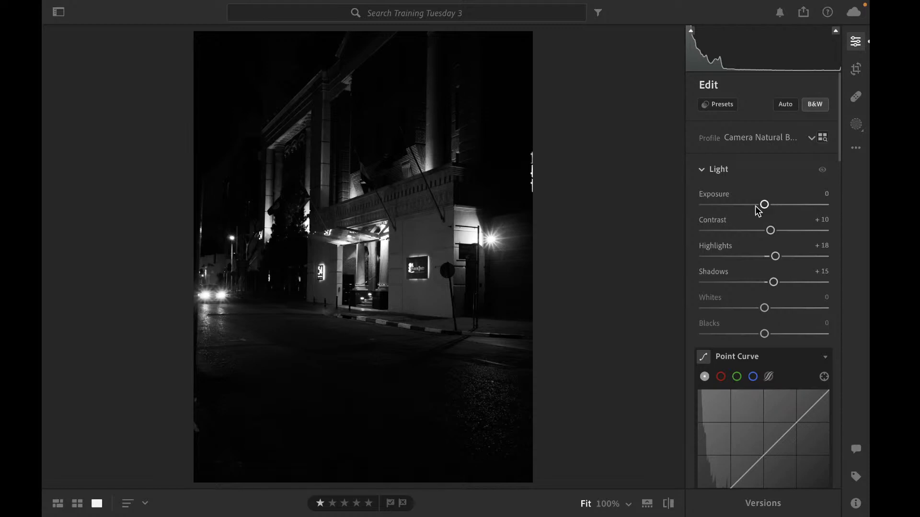
pyautogui.moveTo(764, 205); pyautogui.dragTo(765, 206)
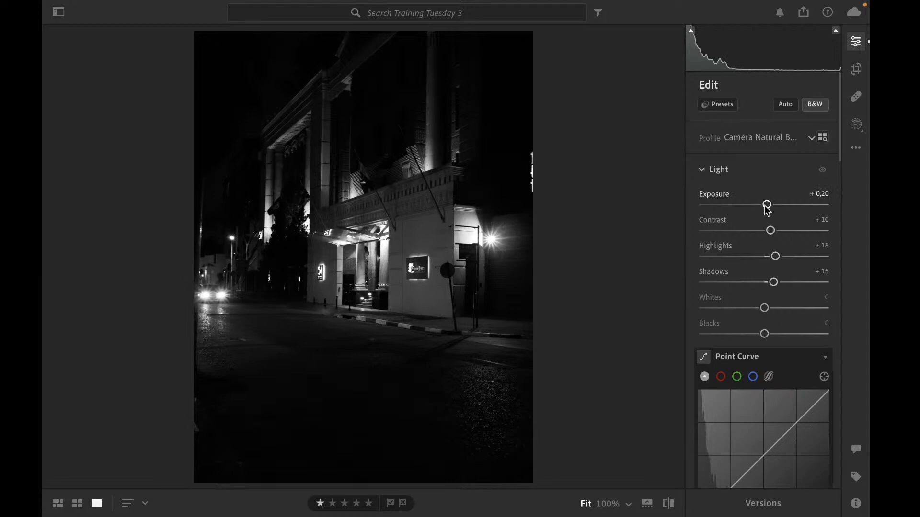
pyautogui.moveTo(767, 209); pyautogui.dragTo(768, 210)
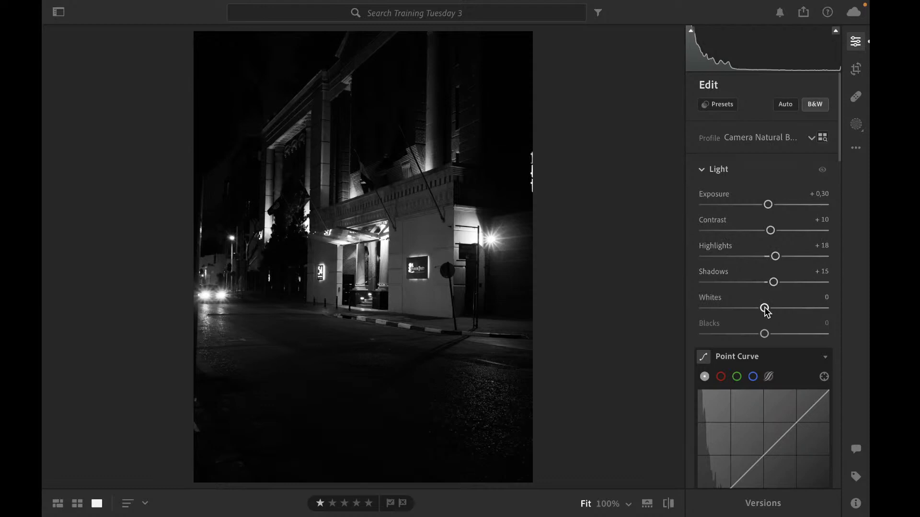
# Set Whites to +3 and Blacks to -19 on the night street photo
pyautogui.moveTo(764, 308); pyautogui.dragTo(764, 308)
pyautogui.moveTo(764, 308); pyautogui.dragTo(765, 308)
pyautogui.moveTo(765, 309); pyautogui.dragTo(763, 336)
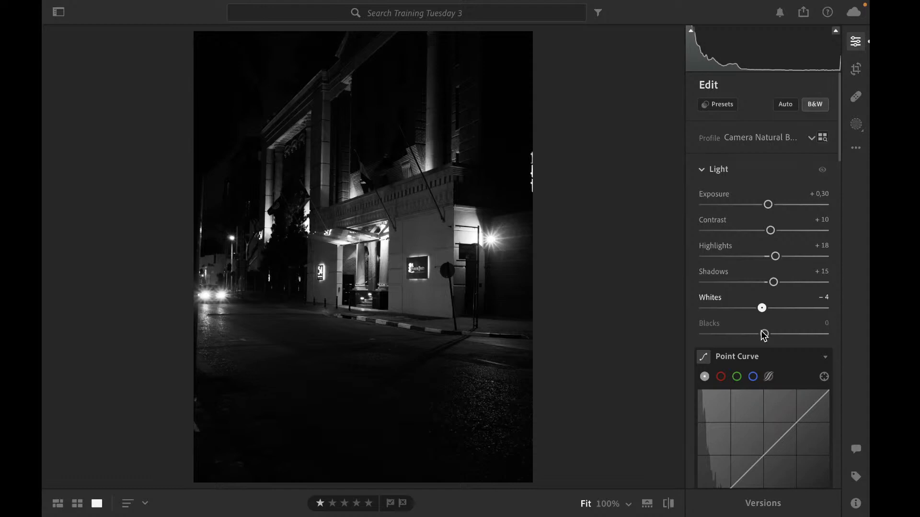
pyautogui.moveTo(761, 308); pyautogui.dragTo(696, 321)
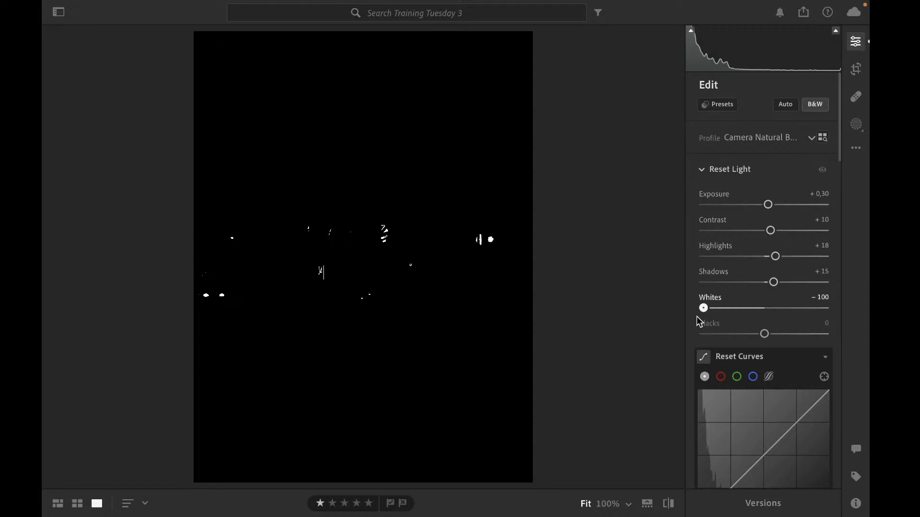
pyautogui.moveTo(698, 317); pyautogui.dragTo(766, 317)
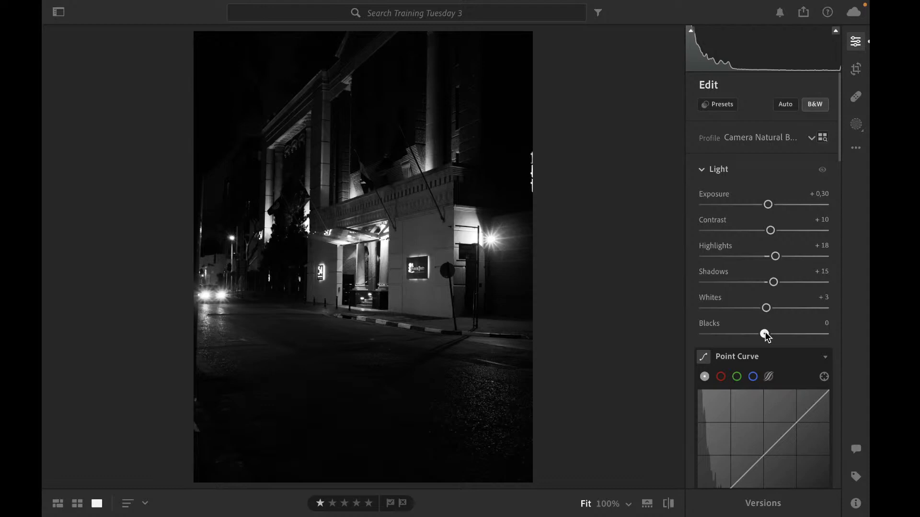
pyautogui.moveTo(765, 334); pyautogui.dragTo(750, 335)
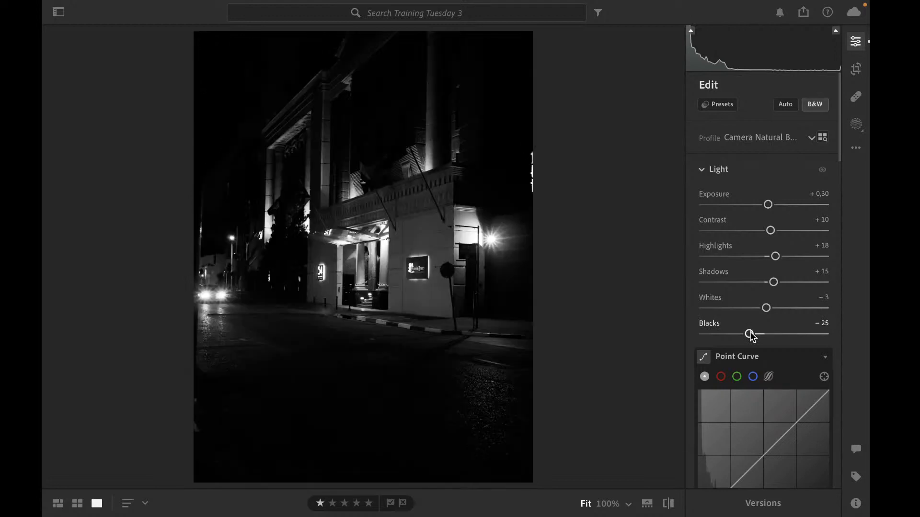
pyautogui.moveTo(750, 335); pyautogui.dragTo(756, 339)
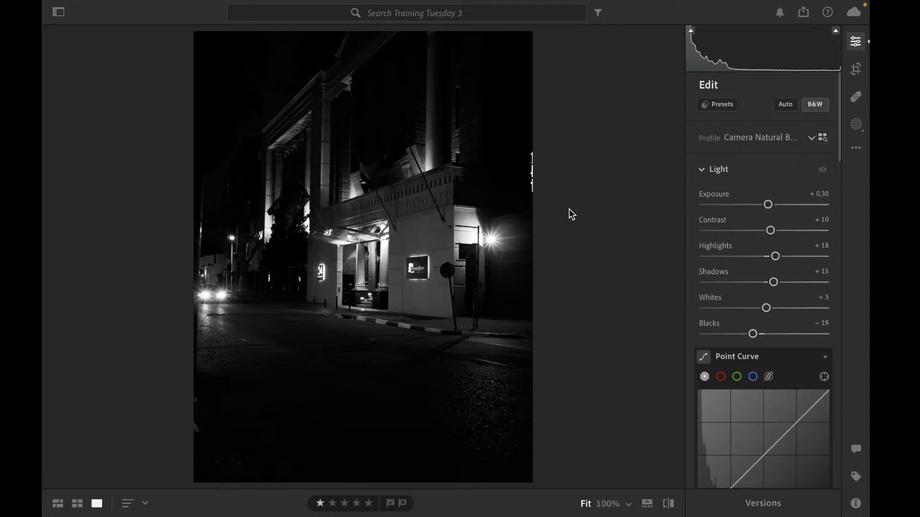
# Open the snowy car photo for editing and test Exposure at -1.69 before returning it to 0
pyautogui.press('g')
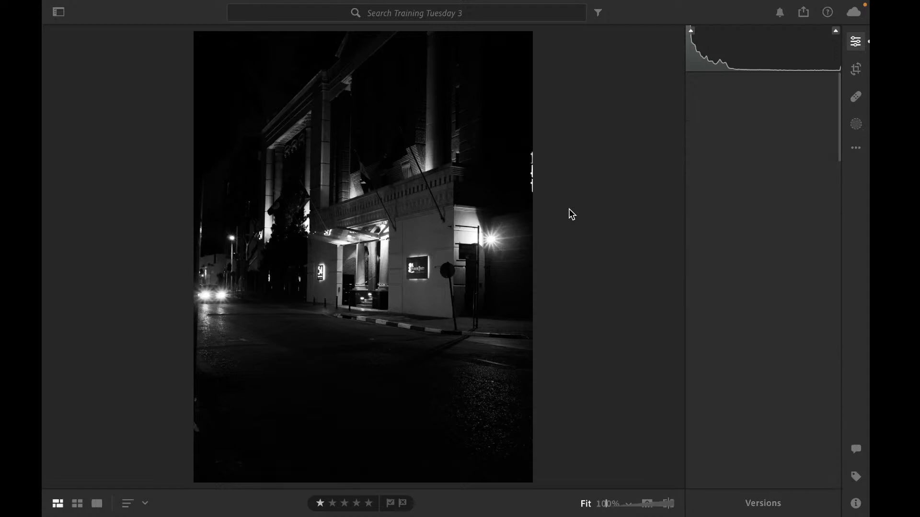
pyautogui.press('d')
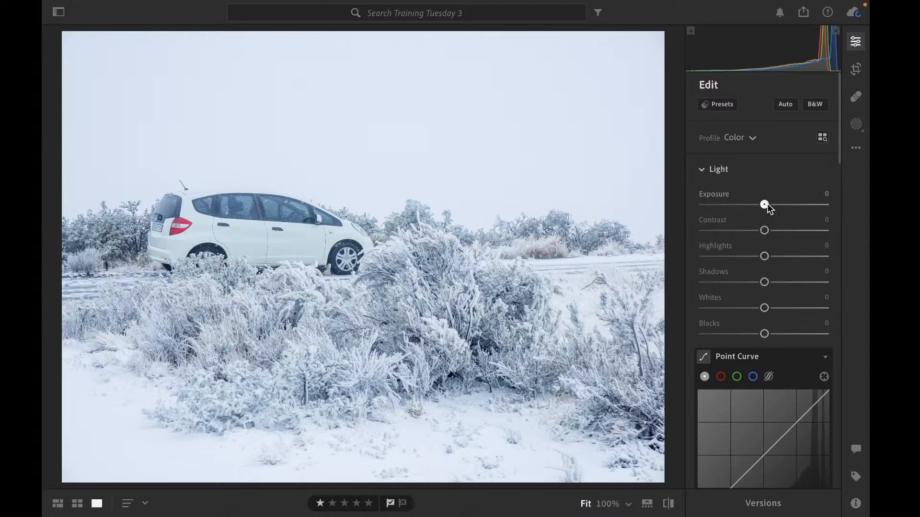
pyautogui.moveTo(765, 205); pyautogui.dragTo(746, 206)
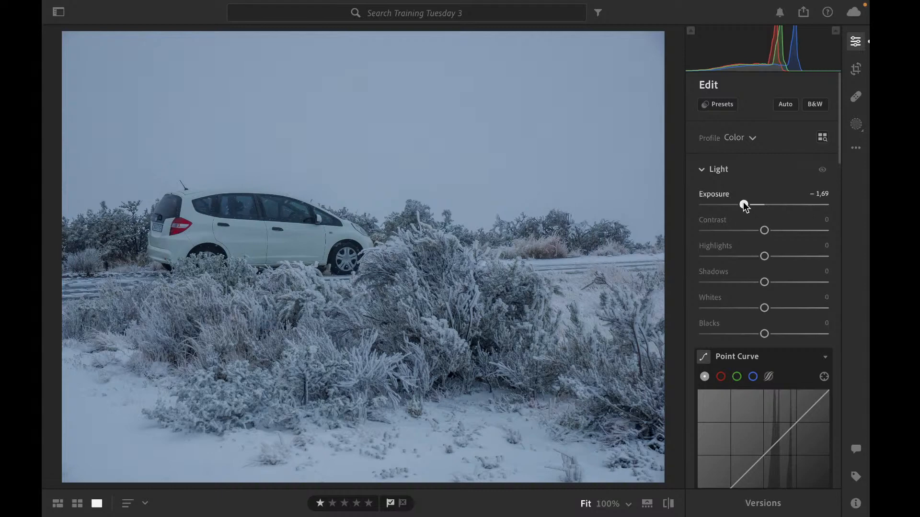
pyautogui.moveTo(743, 205); pyautogui.dragTo(764, 205)
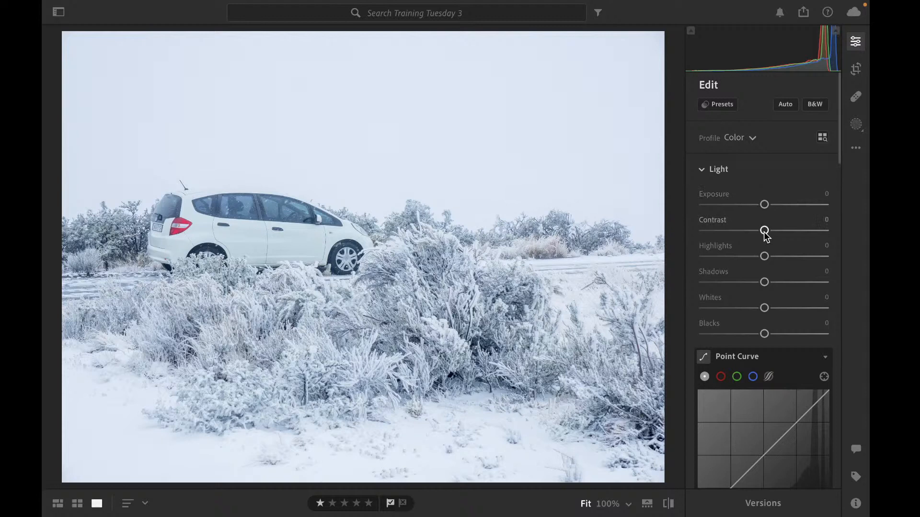
# Set Contrast to +15 and Highlights to -10 on the snowy car photo
pyautogui.press('Up')
pyautogui.press('Up')
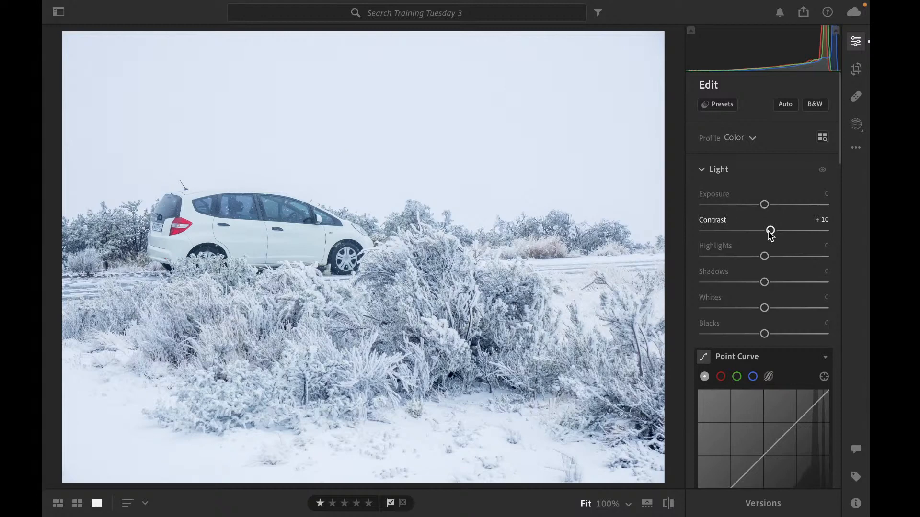
pyautogui.moveTo(770, 230); pyautogui.dragTo(773, 231)
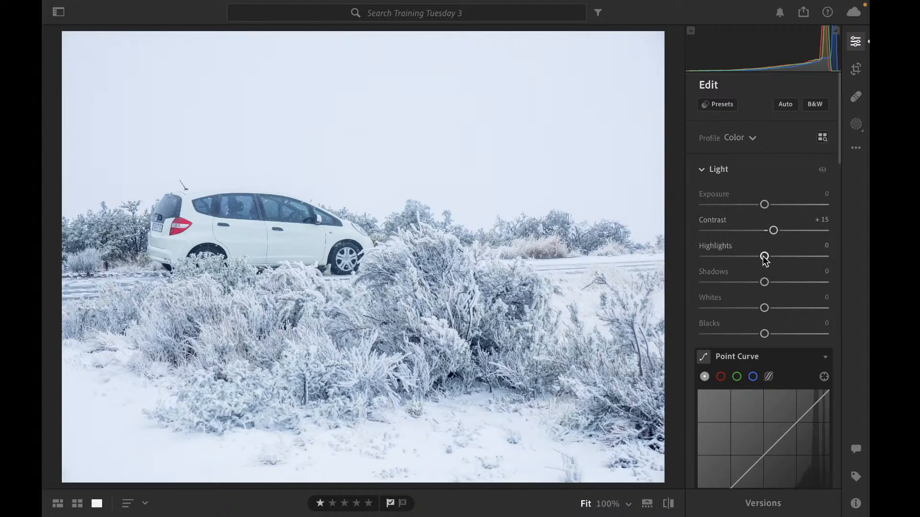
pyautogui.moveTo(763, 257); pyautogui.dragTo(758, 256)
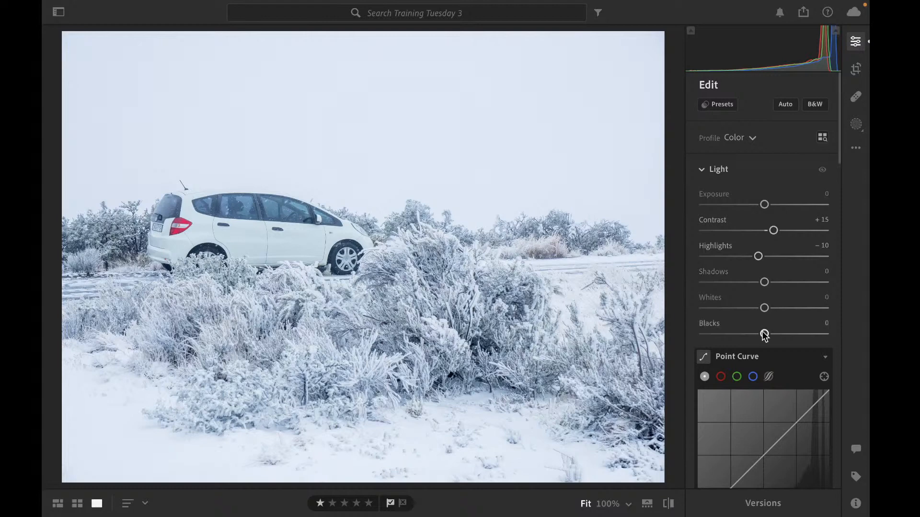
# Set Blacks to -20 and Whites to +15
pyautogui.moveTo(764, 335); pyautogui.dragTo(762, 336)
pyautogui.moveTo(762, 335); pyautogui.dragTo(758, 336)
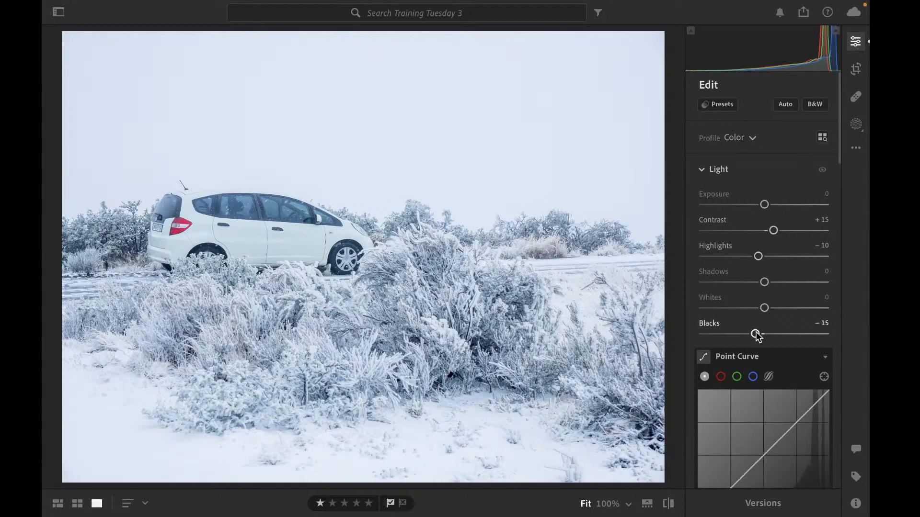
pyautogui.moveTo(757, 336); pyautogui.dragTo(774, 312)
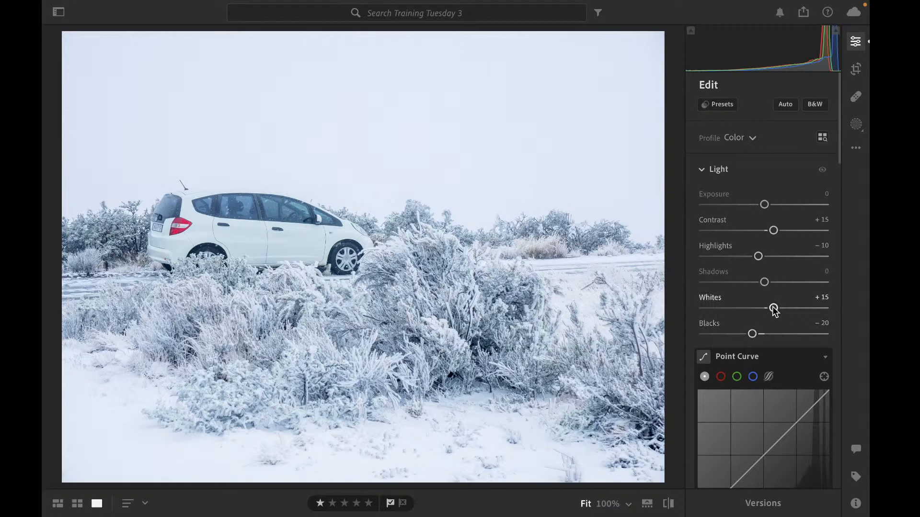
# Raise Contrast to +20 and set the white balance Temp to -10
pyautogui.moveTo(773, 232); pyautogui.dragTo(776, 234)
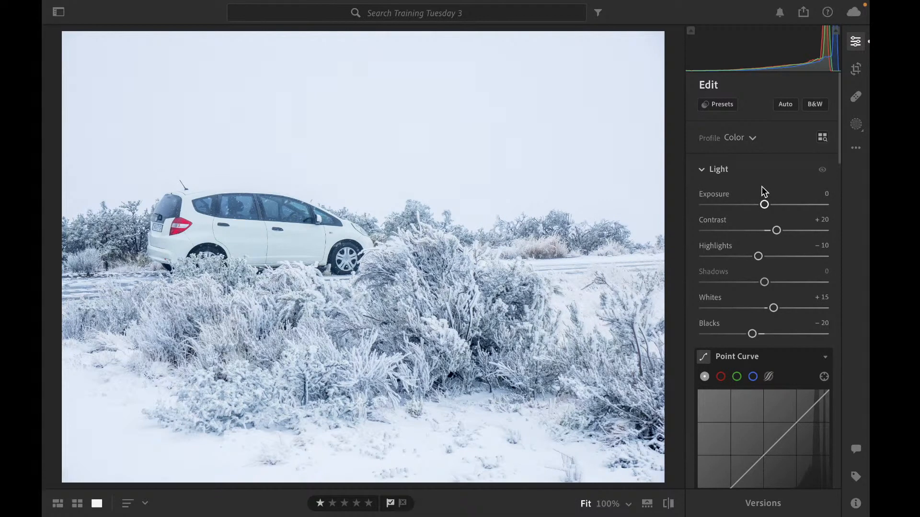
pyautogui.scroll(-5, 761, 186)
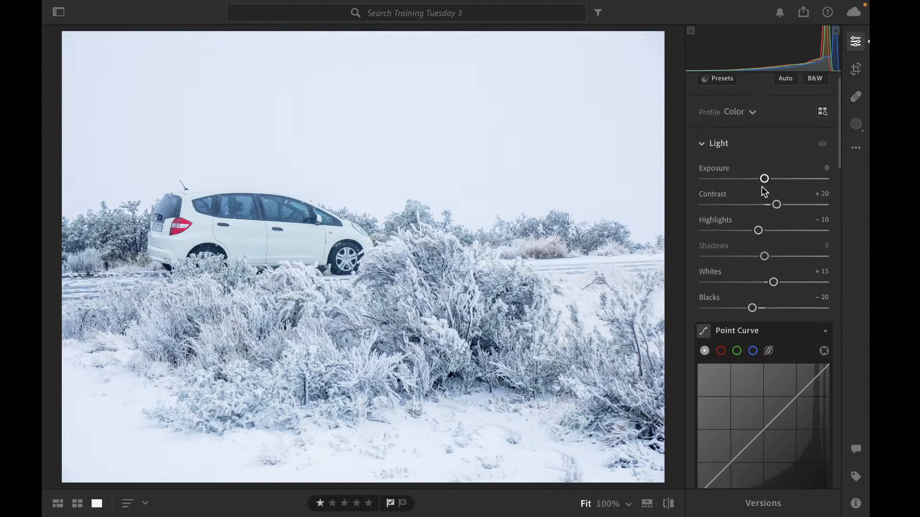
pyautogui.scroll(-1, 761, 186)
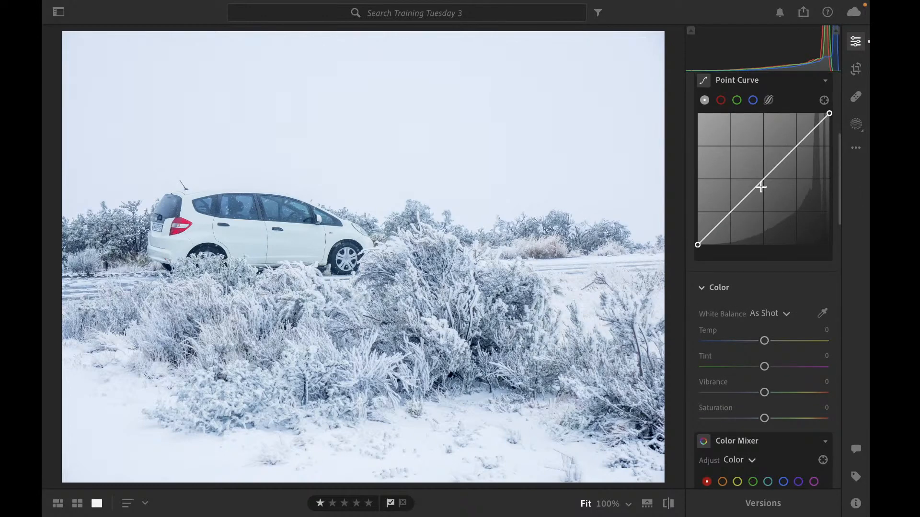
pyautogui.scroll(-1, 767, 320)
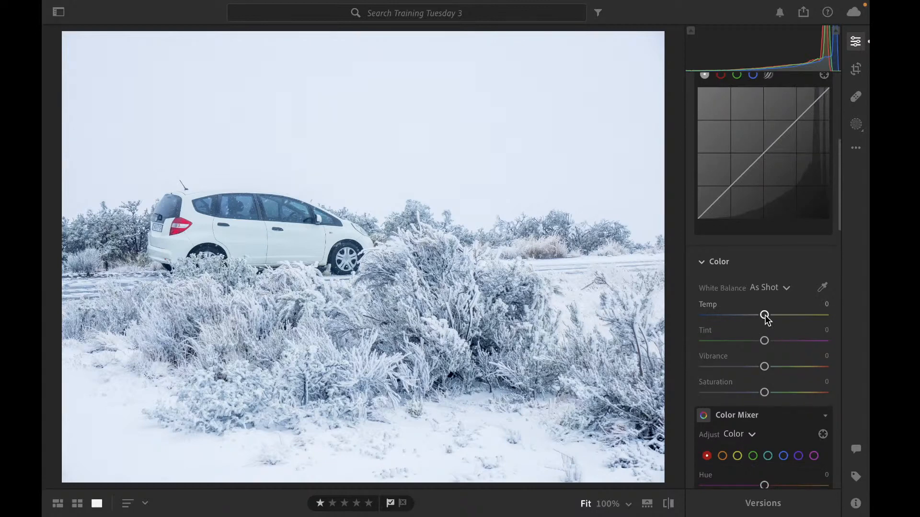
pyautogui.moveTo(765, 315); pyautogui.dragTo(755, 315)
pyautogui.press('Up')
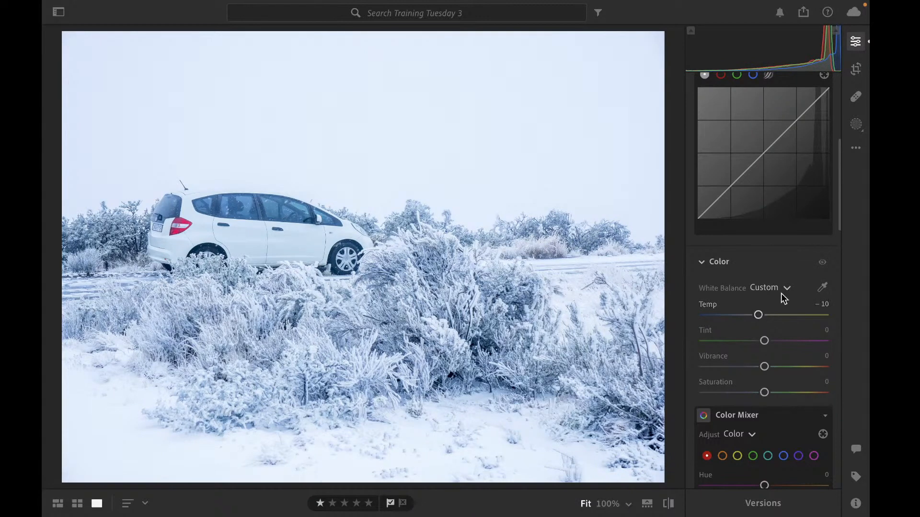
pyautogui.scroll(5, 781, 293)
pyautogui.scroll(2, 781, 293)
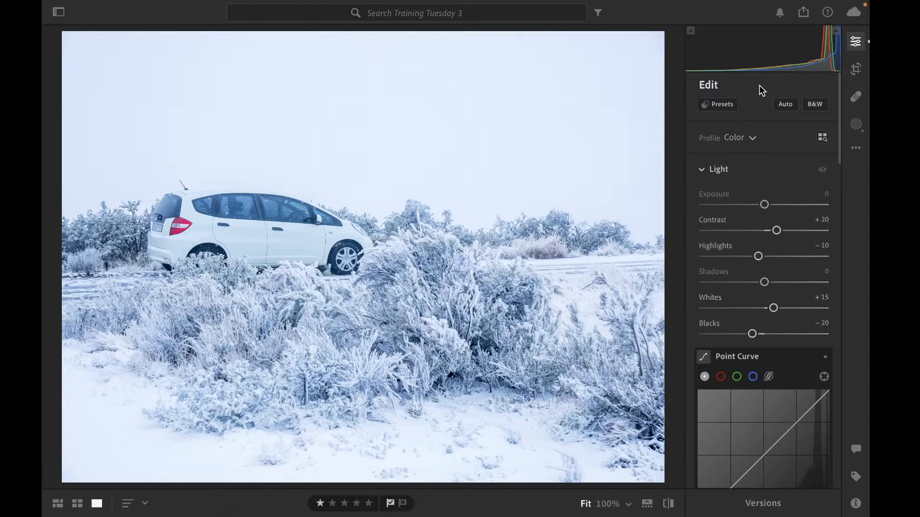
# Return to the photo grid, unflag the night street photo and flag the snowy car photo as a pick
pyautogui.press('g')
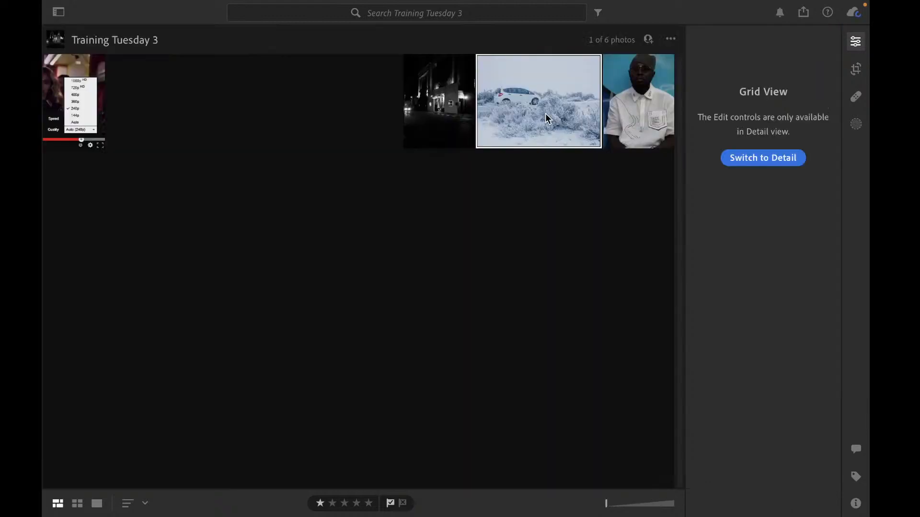
pyautogui.click(446, 113)
pyautogui.click(548, 111)
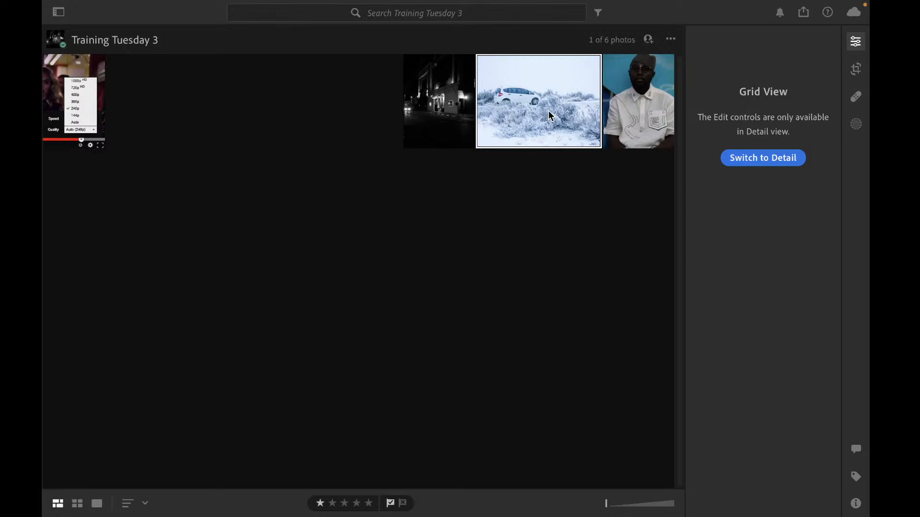
pyautogui.click(443, 115)
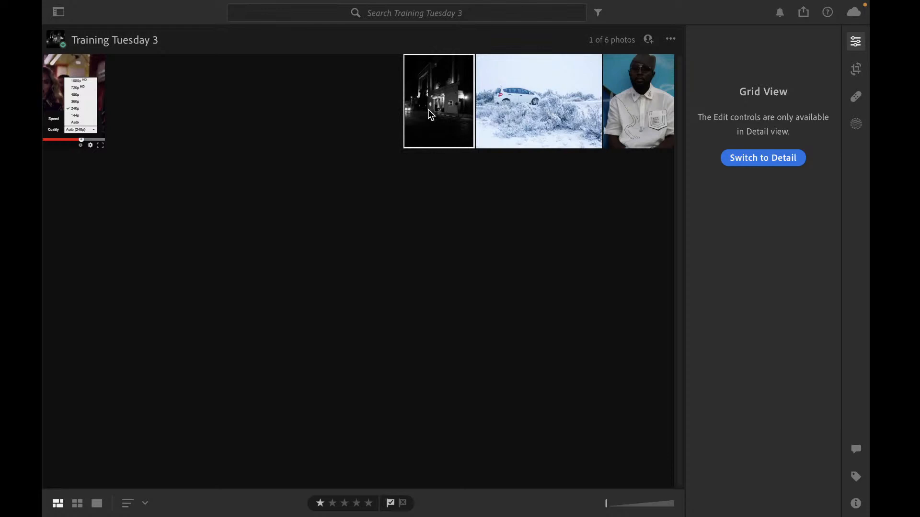
pyautogui.press('u')
pyautogui.click(528, 103)
pyautogui.press('p')
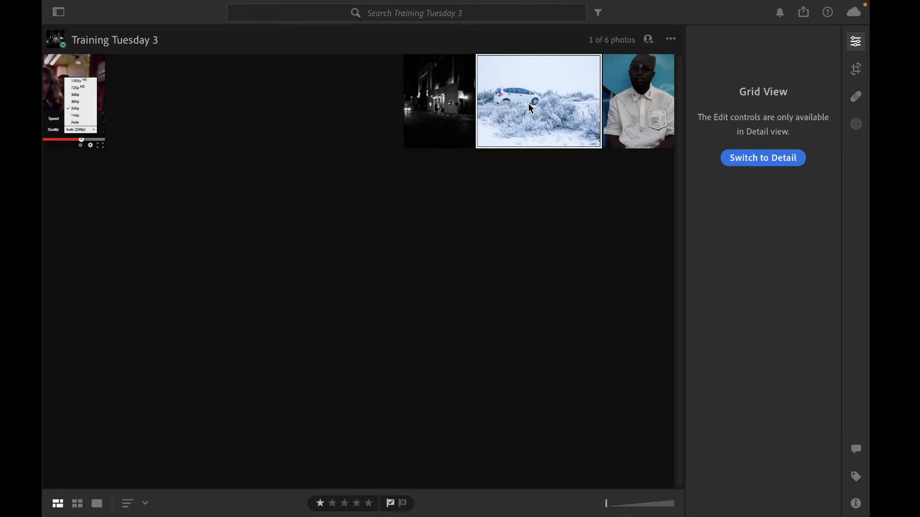
# Open the portrait photo for editing and zoom in to inspect the shirt detail
pyautogui.click(629, 103)
pyautogui.press('d')
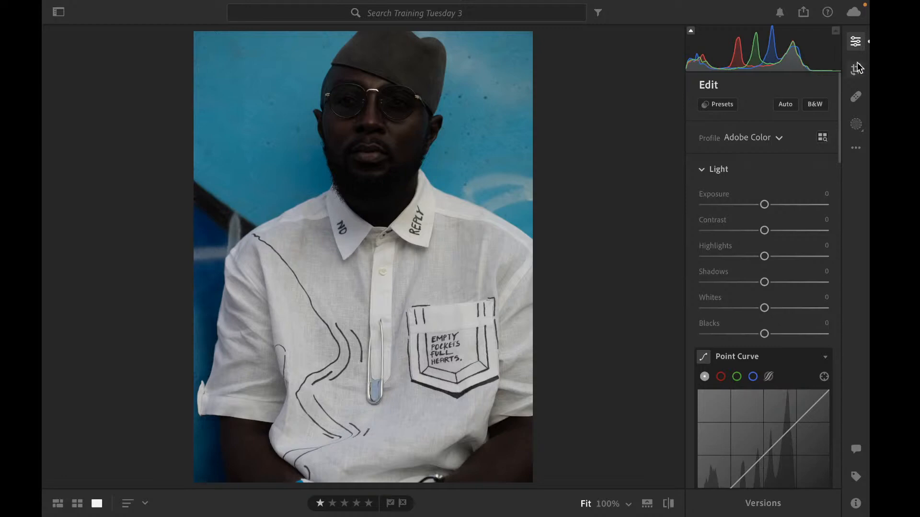
pyautogui.click(444, 283)
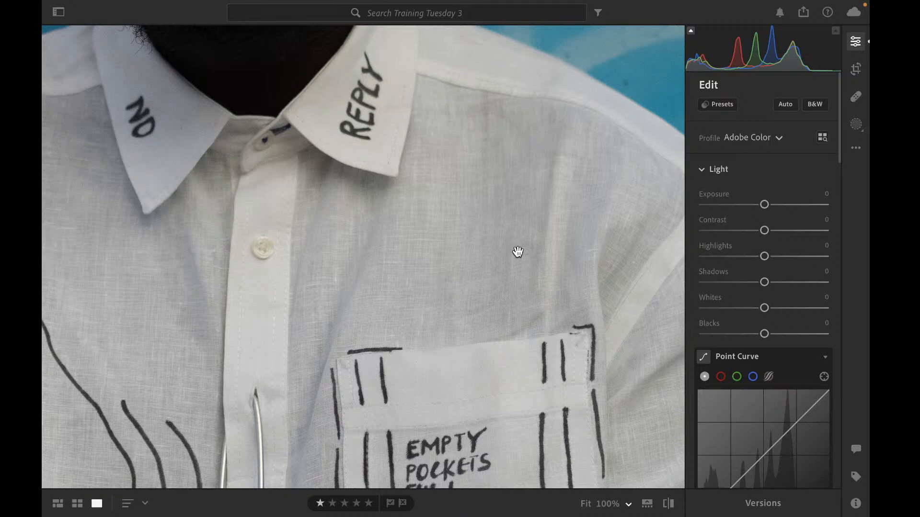
pyautogui.click(447, 299)
pyautogui.click(441, 330)
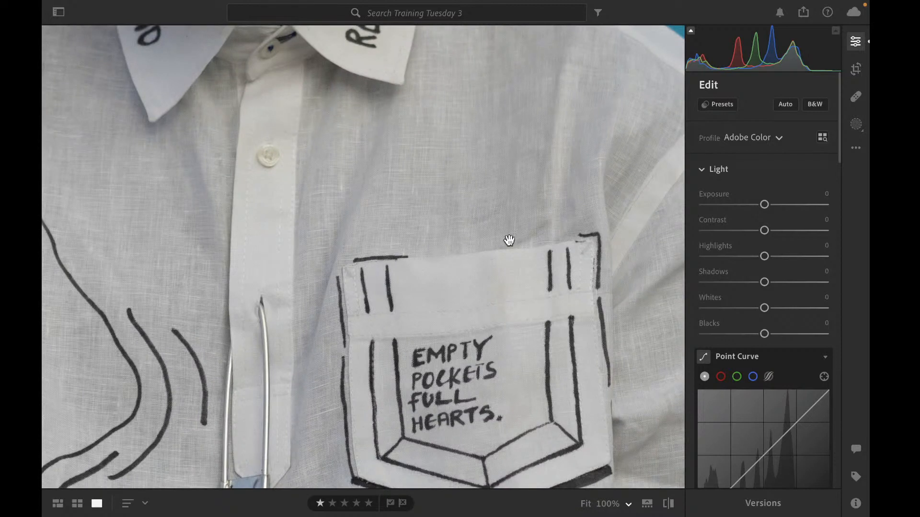
pyautogui.click(579, 190)
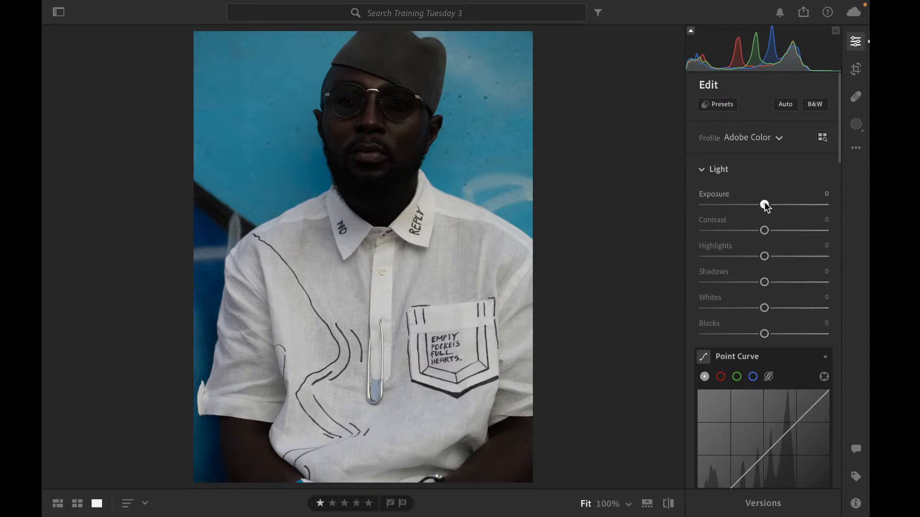
# Test Exposure at +3.03 and reset it to 0, then set Shadows to +100
pyautogui.moveTo(764, 205); pyautogui.dragTo(801, 205)
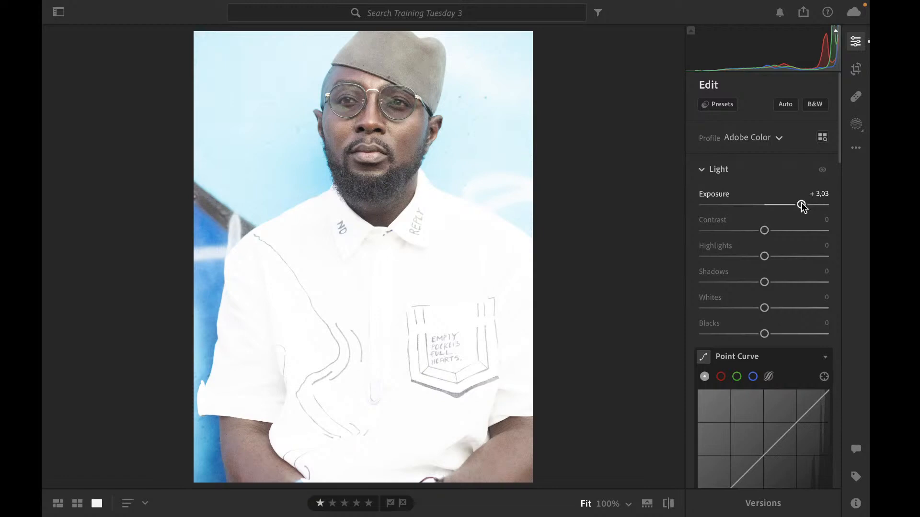
pyautogui.doubleClick(801, 205)
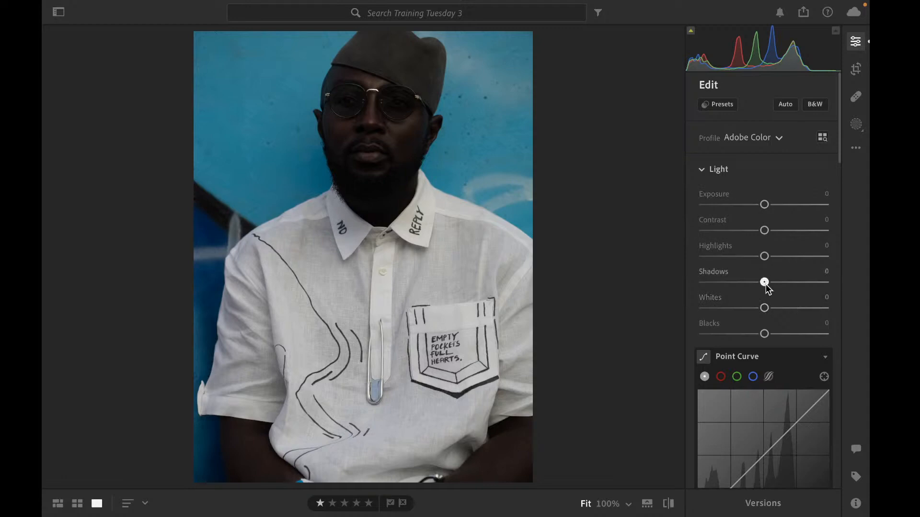
pyautogui.moveTo(766, 283); pyautogui.dragTo(825, 301)
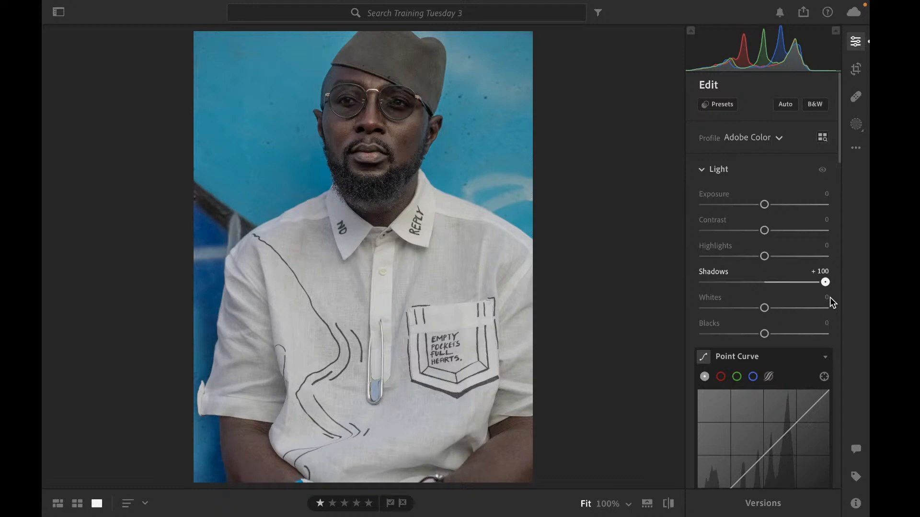
# Lower Shadows to +82 and nudge Exposure to +0.18
pyautogui.moveTo(825, 282); pyautogui.dragTo(816, 284)
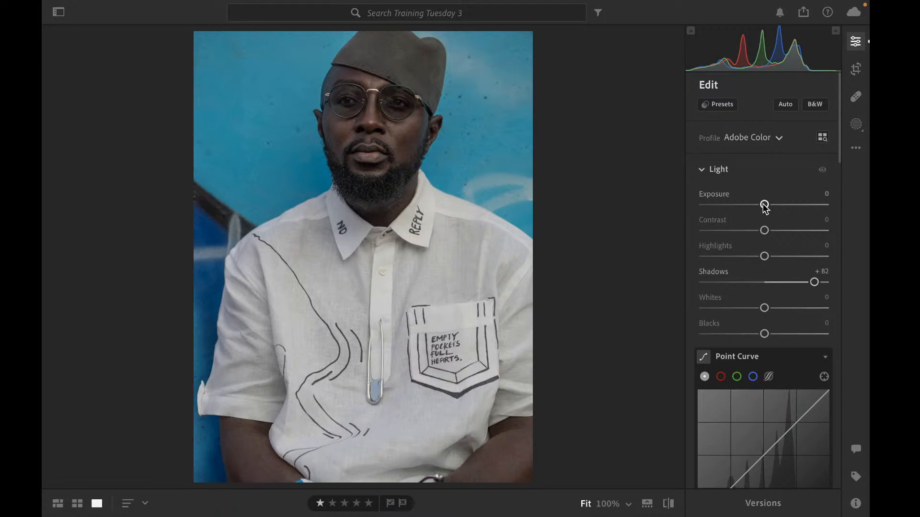
pyautogui.moveTo(764, 204); pyautogui.dragTo(767, 205)
# Darken Blacks to -34 while watching the clipping preview
pyautogui.moveTo(764, 334); pyautogui.dragTo(752, 335)
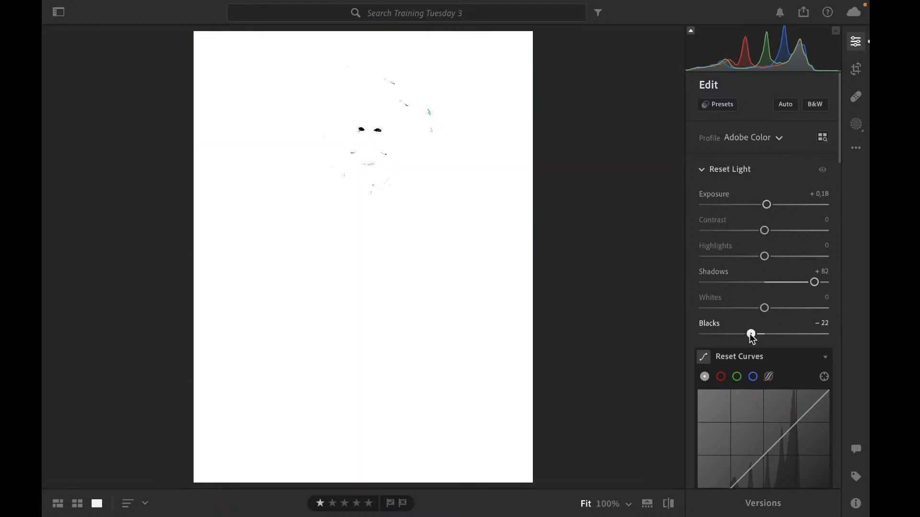
pyautogui.moveTo(752, 338); pyautogui.dragTo(744, 342)
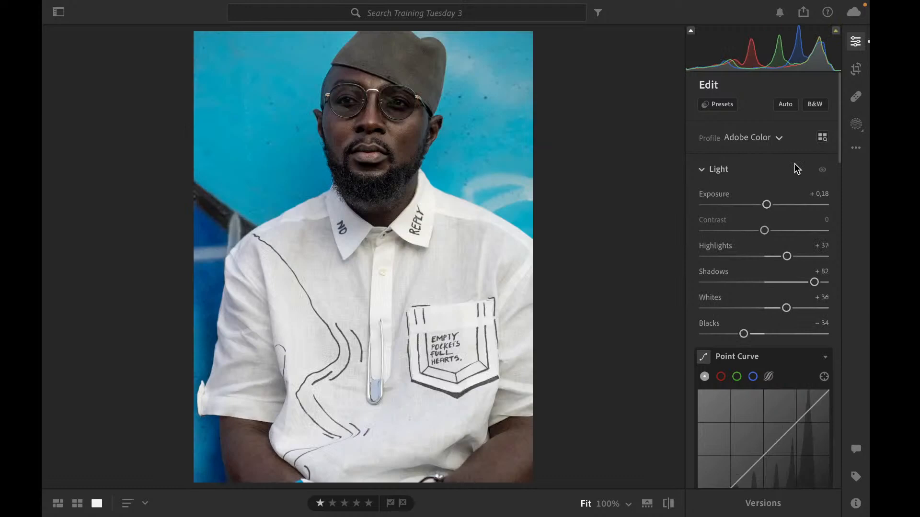
# Try a targeted point curve adjustment by dragging on the glasses in the portrait
pyautogui.scroll(-2, 795, 169)
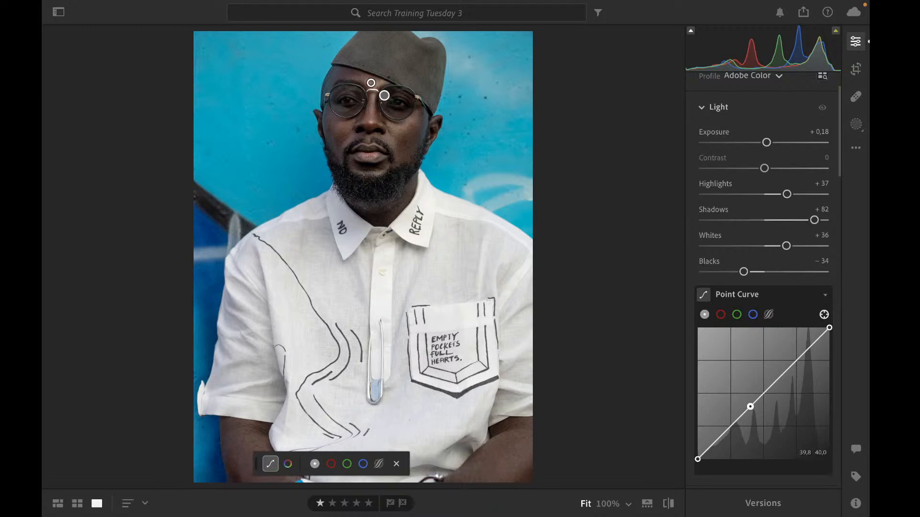
pyautogui.moveTo(384, 96); pyautogui.dragTo(387, 98)
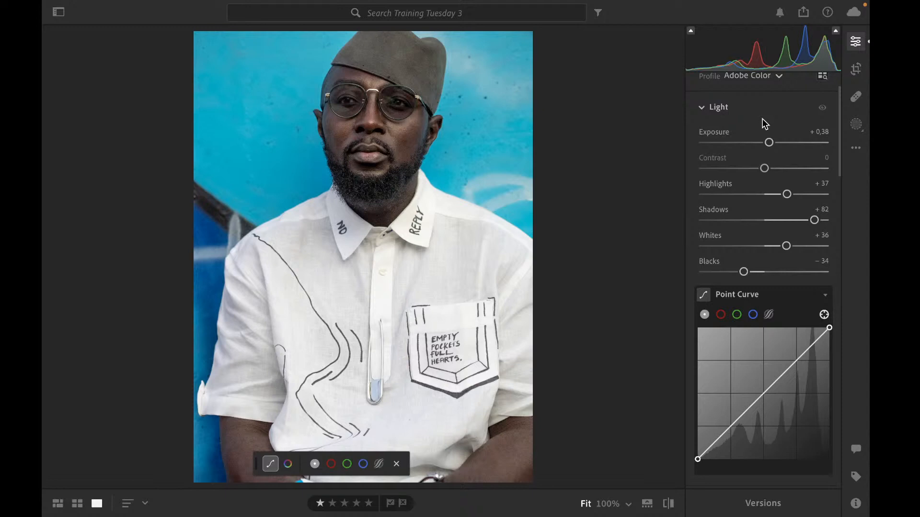
pyautogui.scroll(-1, 762, 119)
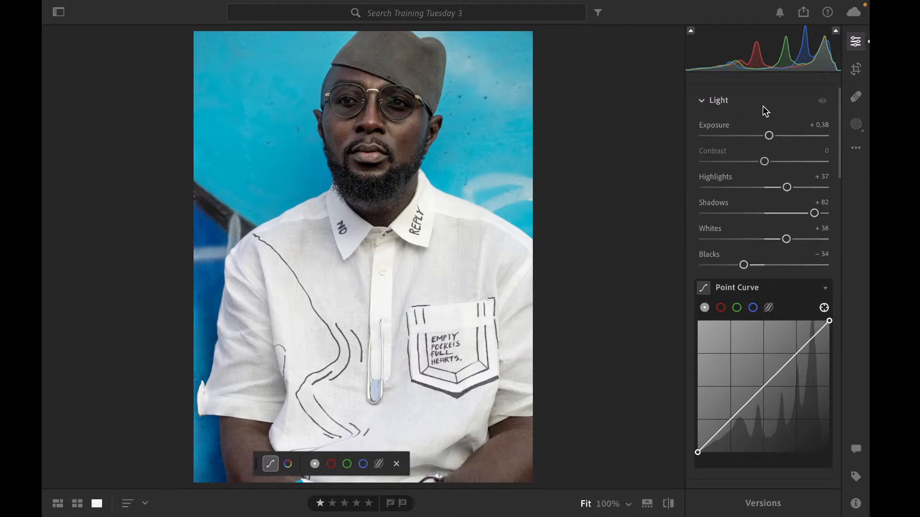
pyautogui.scroll(5, 764, 109)
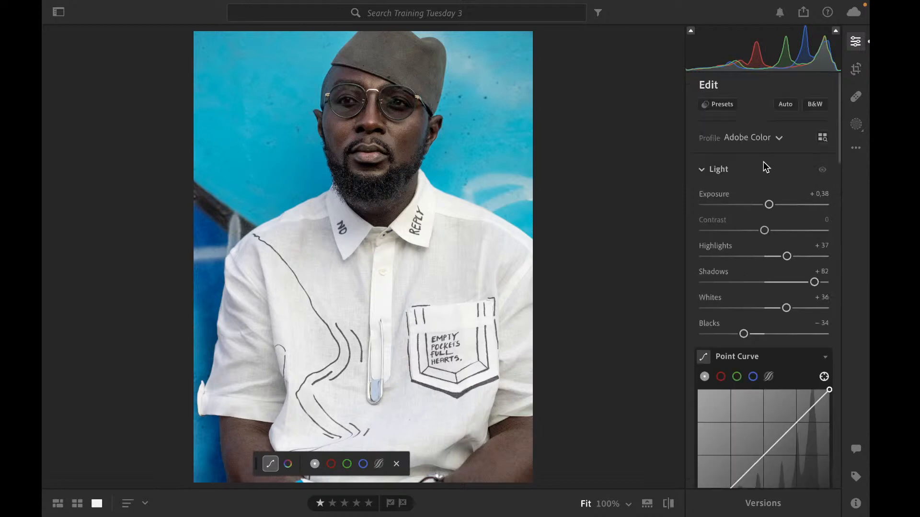
# Crop the portrait tighter around the subject's upper body at the original aspect ratio and apply it
pyautogui.click(856, 70)
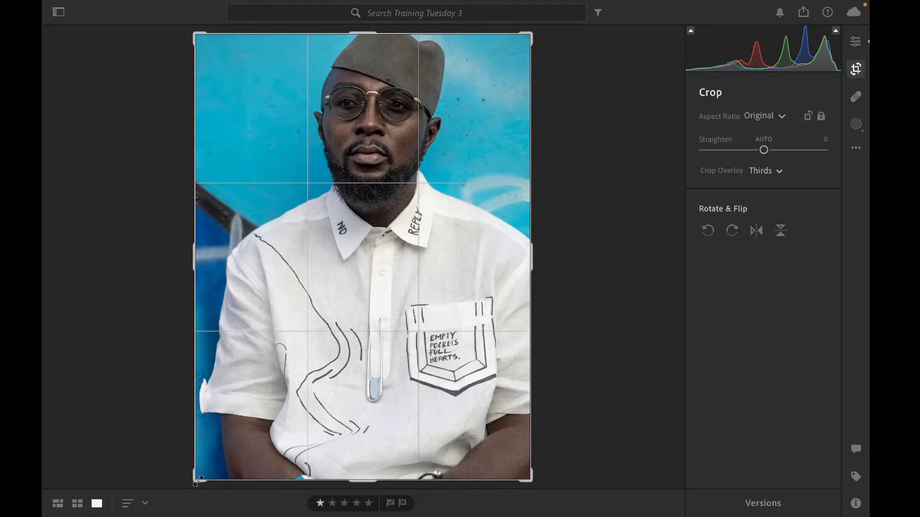
pyautogui.press('e')
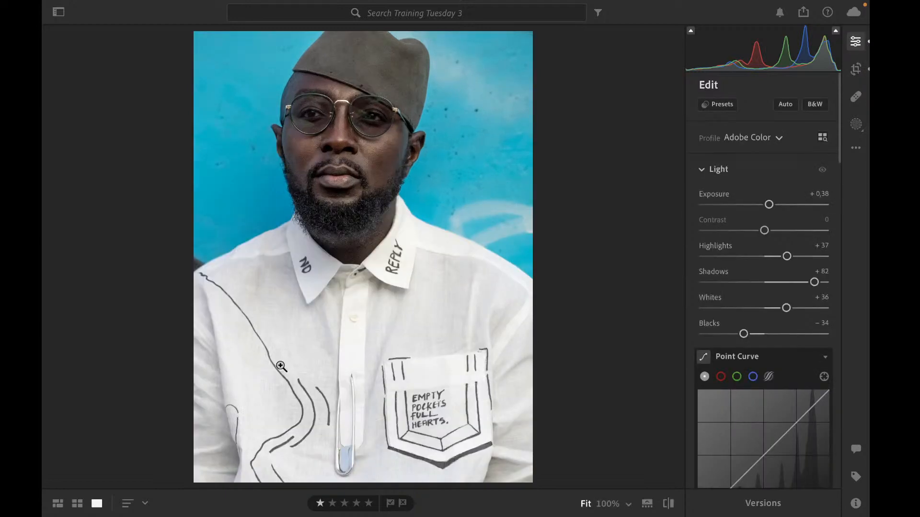
pyautogui.press('c')
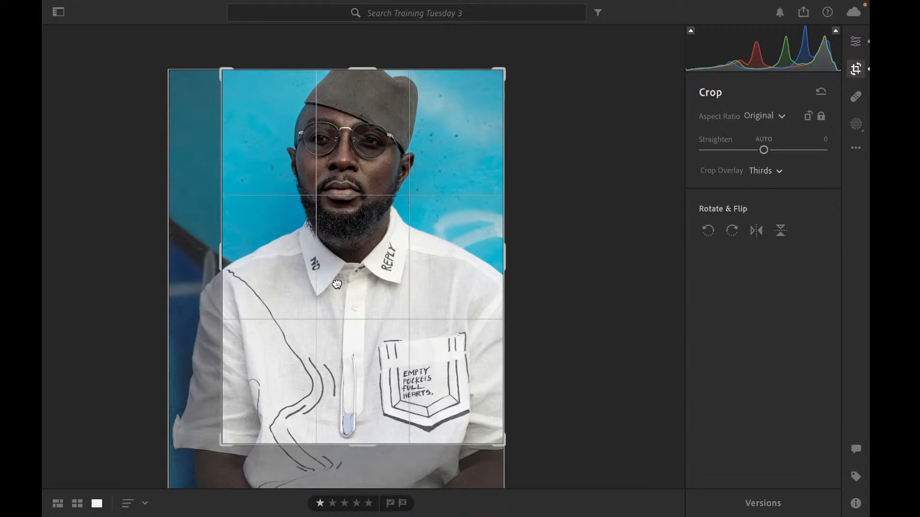
pyautogui.press('Return')
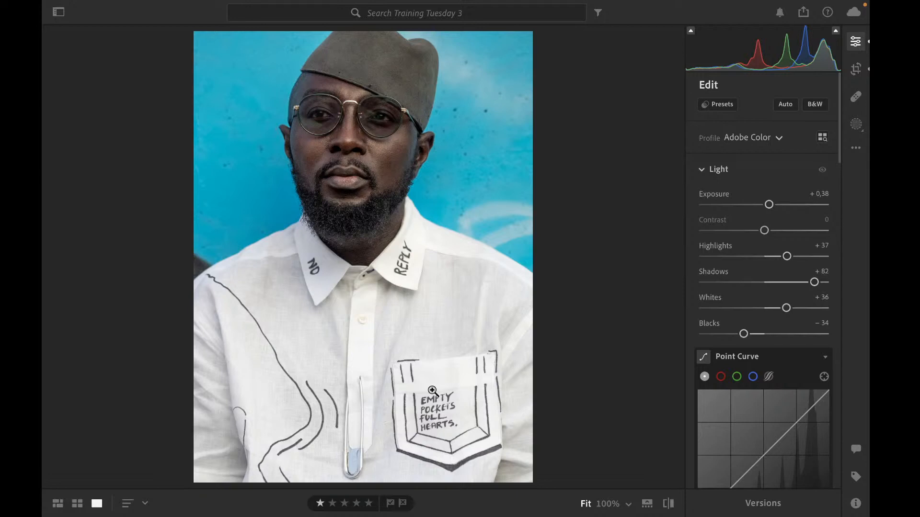
# Set the Effects Vignette to -10
pyautogui.scroll(-10, 763, 393)
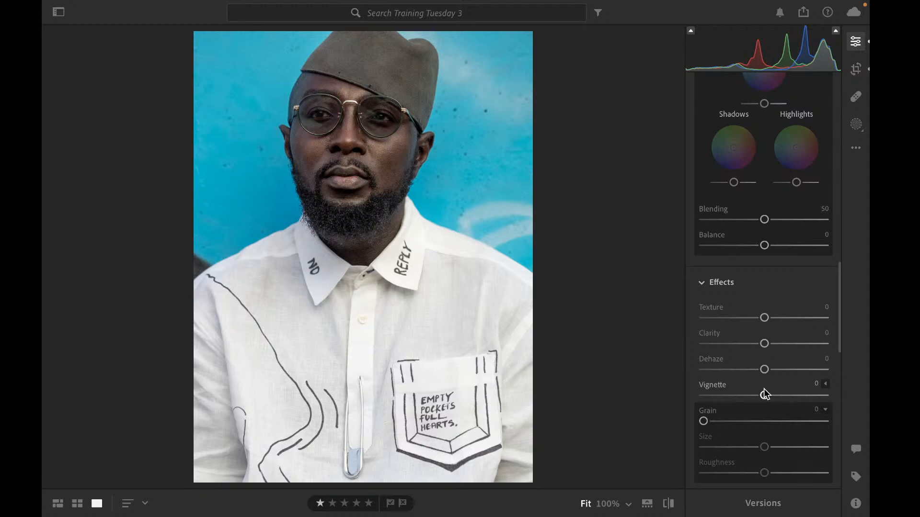
pyautogui.moveTo(764, 394); pyautogui.dragTo(758, 395)
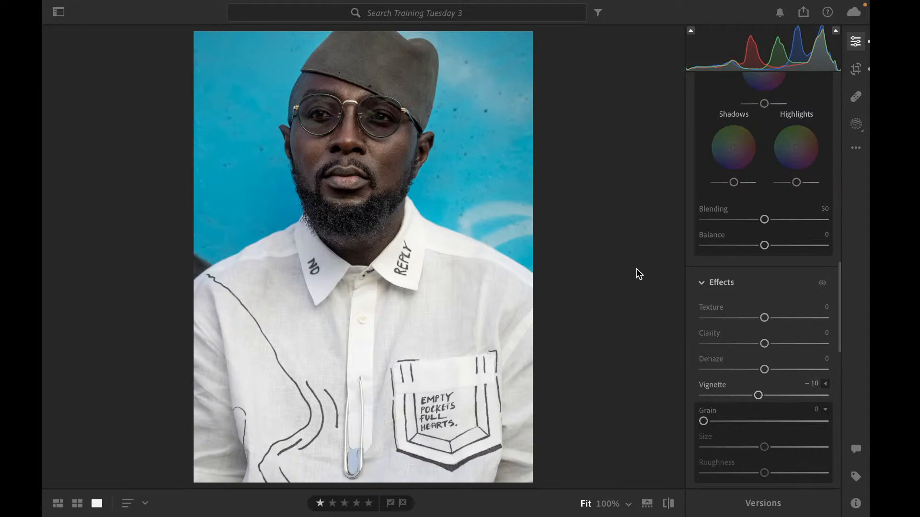
# Compare the original and edited versions of the portrait by toggling the before view
pyautogui.scroll(3, 767, 199)
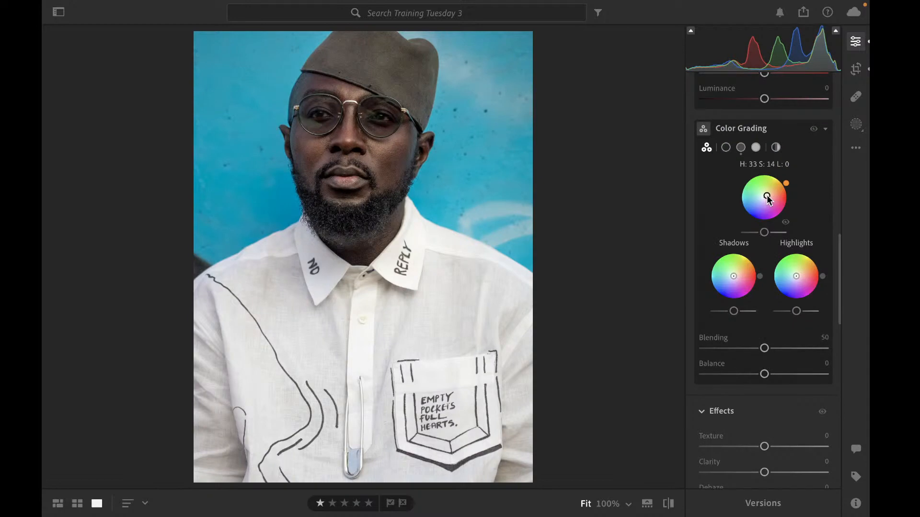
pyautogui.scroll(2, 767, 199)
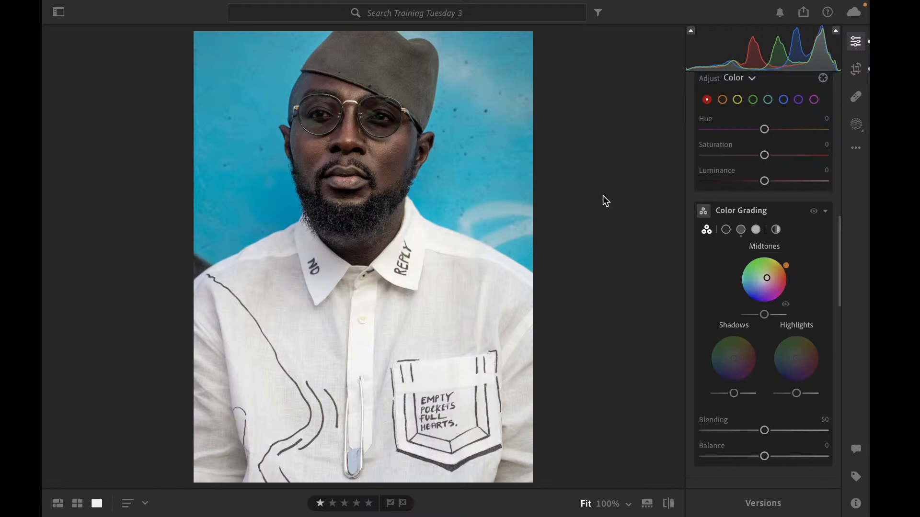
pyautogui.scroll(10, 722, 162)
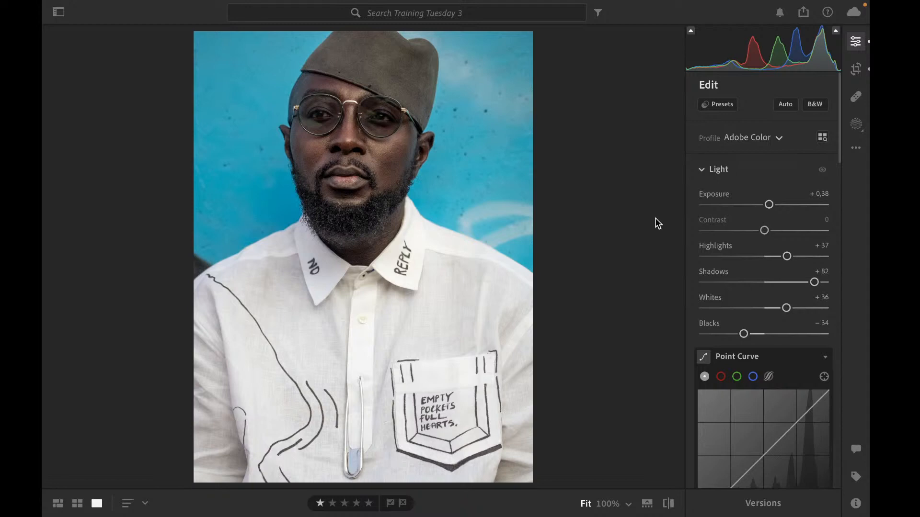
pyautogui.press('\\')
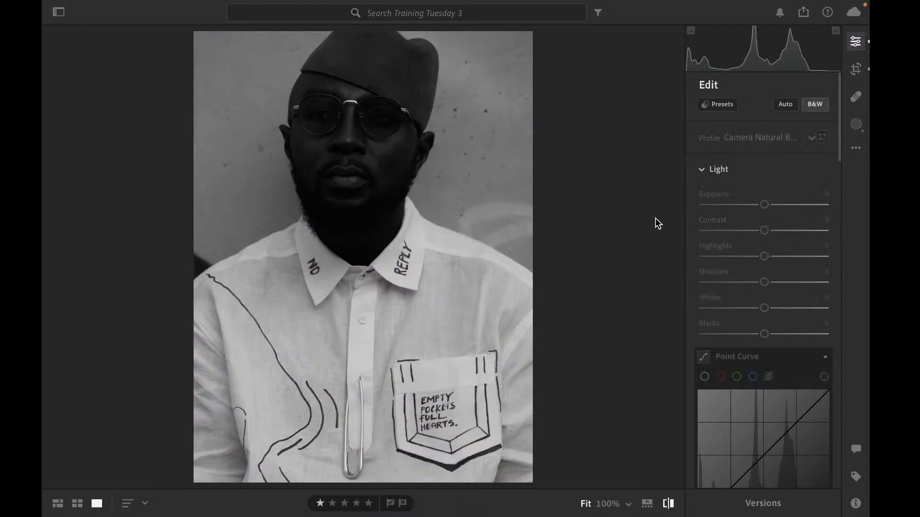
pyautogui.press('\\')
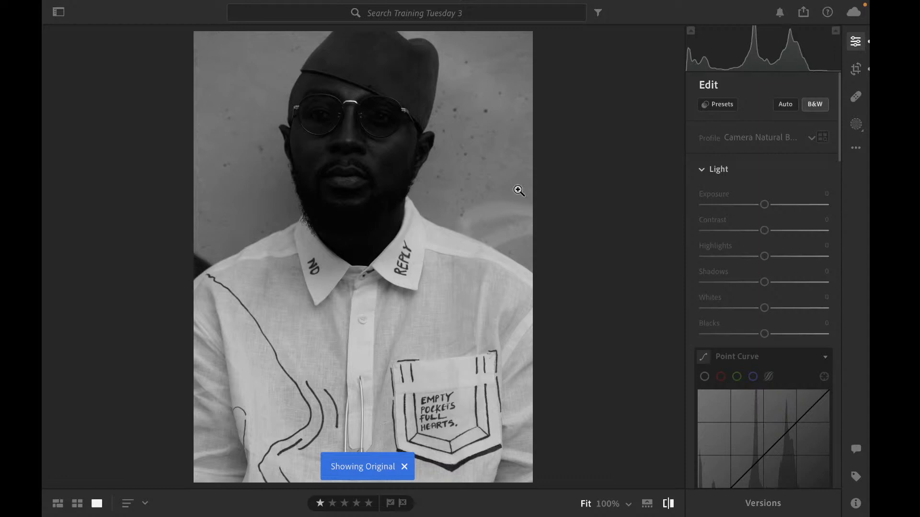
pyautogui.press('\\')
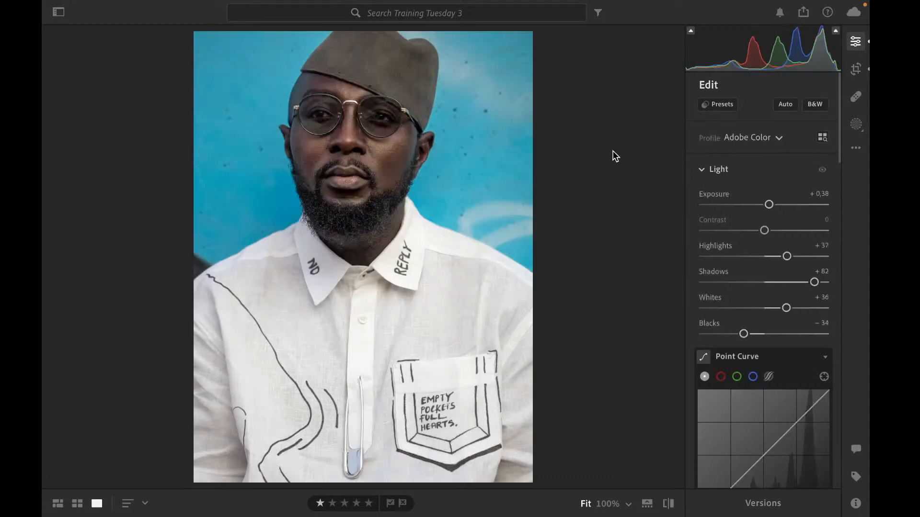